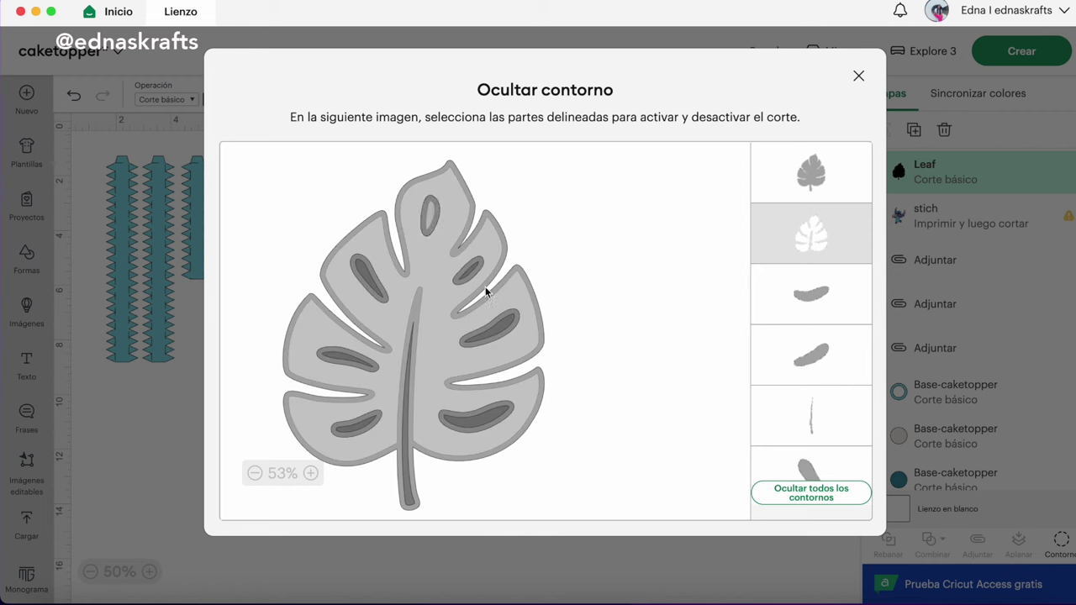
Step: Hide all the leaf's contours and re-enable the seven oval openings around its central vein
left_click(829, 491)
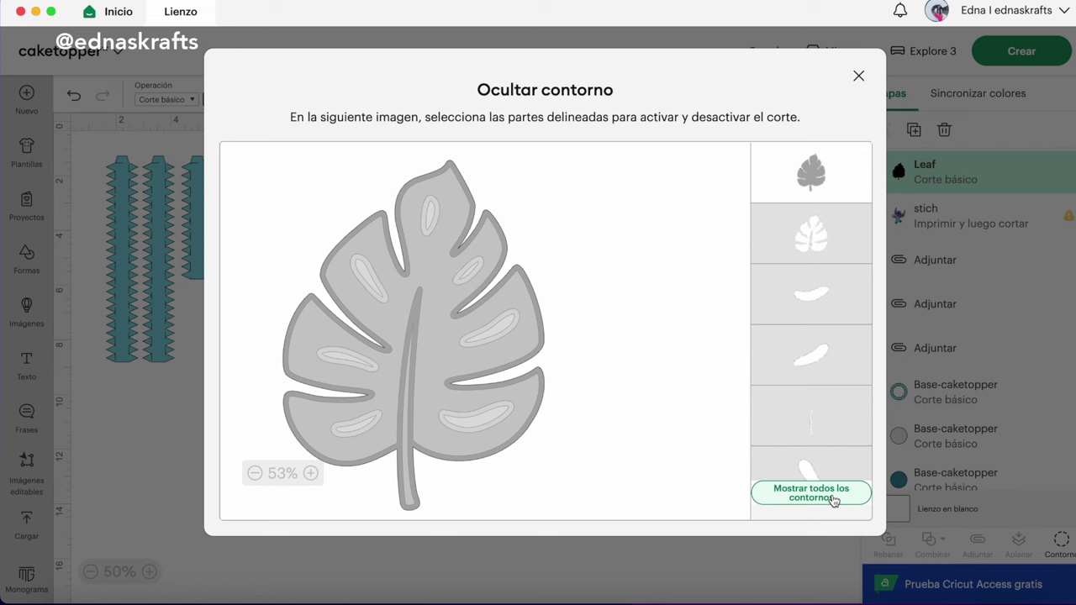
left_click(437, 215)
left_click(474, 277)
left_click(495, 337)
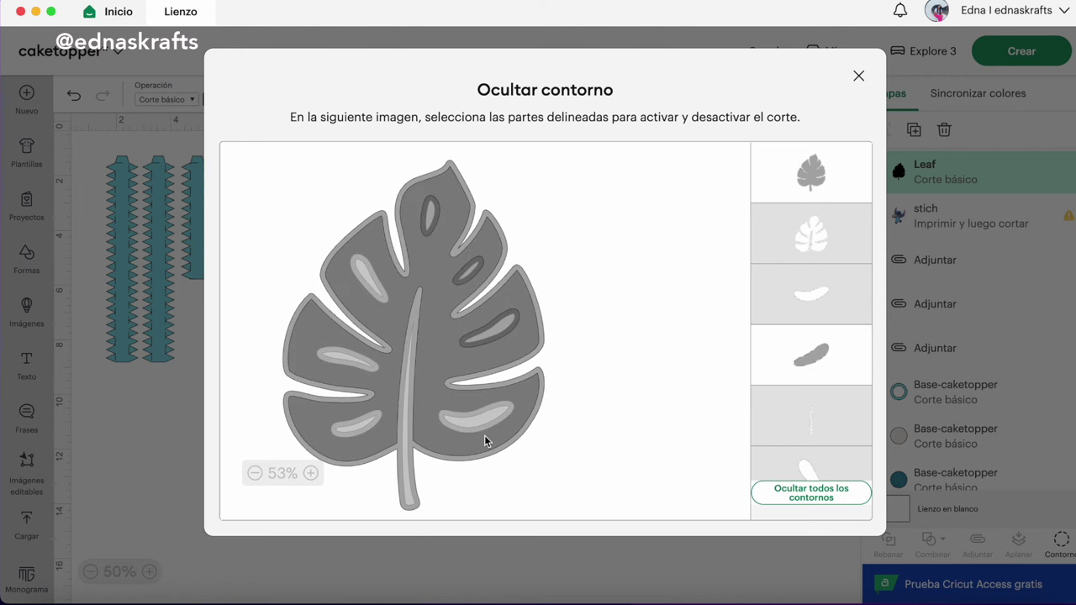
left_click(482, 433)
left_click(358, 431)
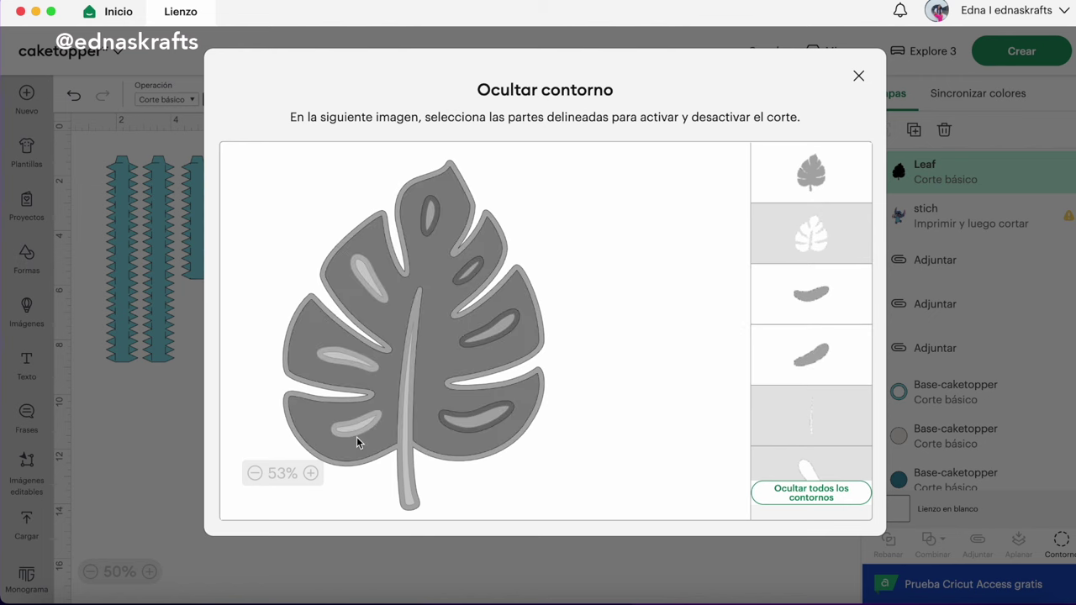
left_click(367, 370)
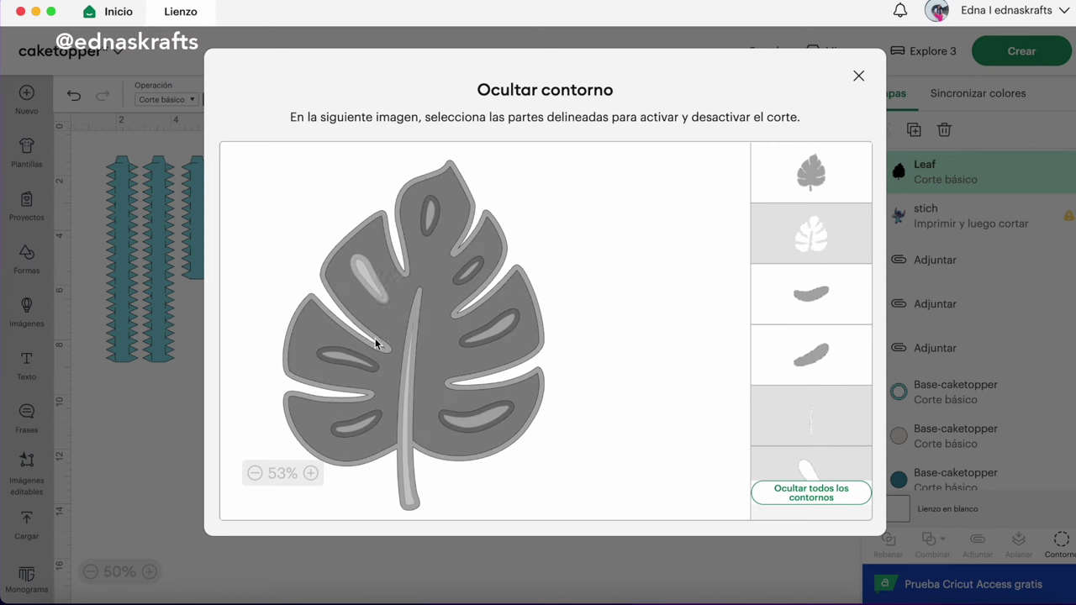
left_click(388, 303)
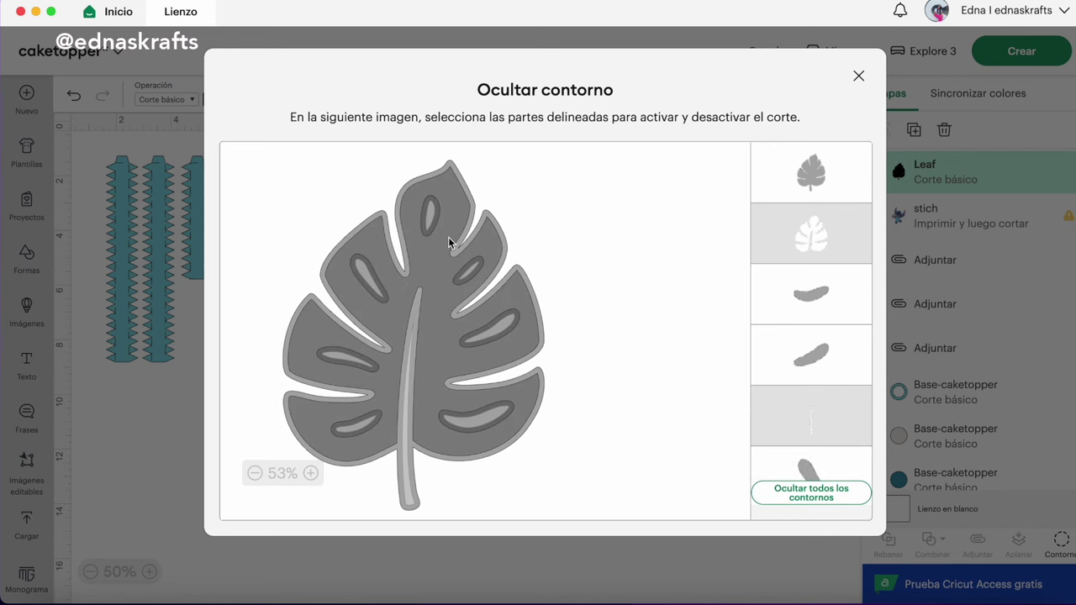
Step: Finish the leaf's contours so that the whole leaf silhouette is cut with only the oval openings inside
left_click(310, 473)
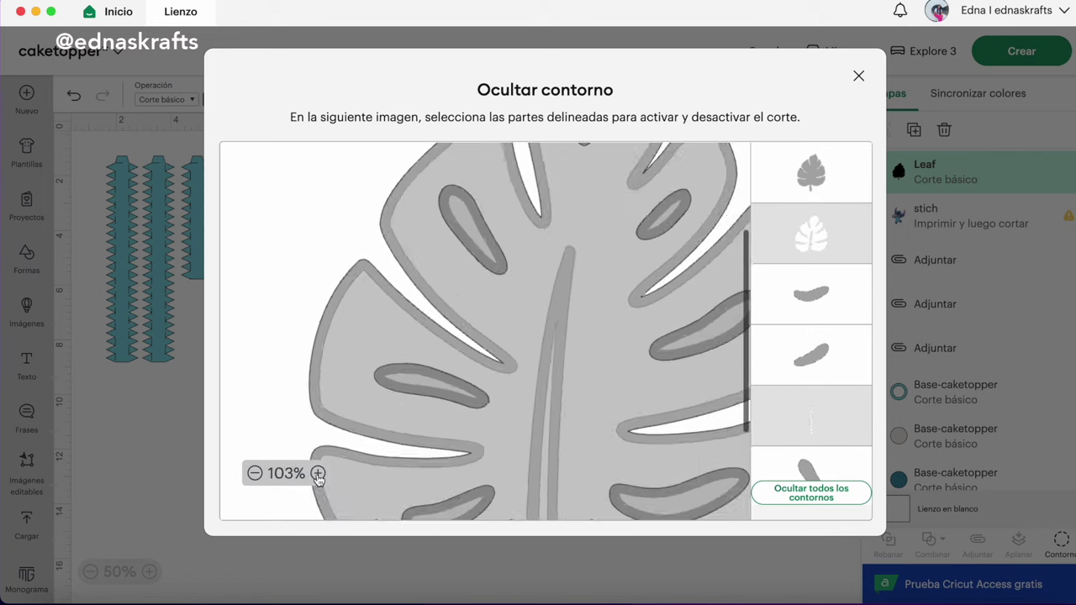
left_click(310, 473)
scroll(584, 458, "down", 2)
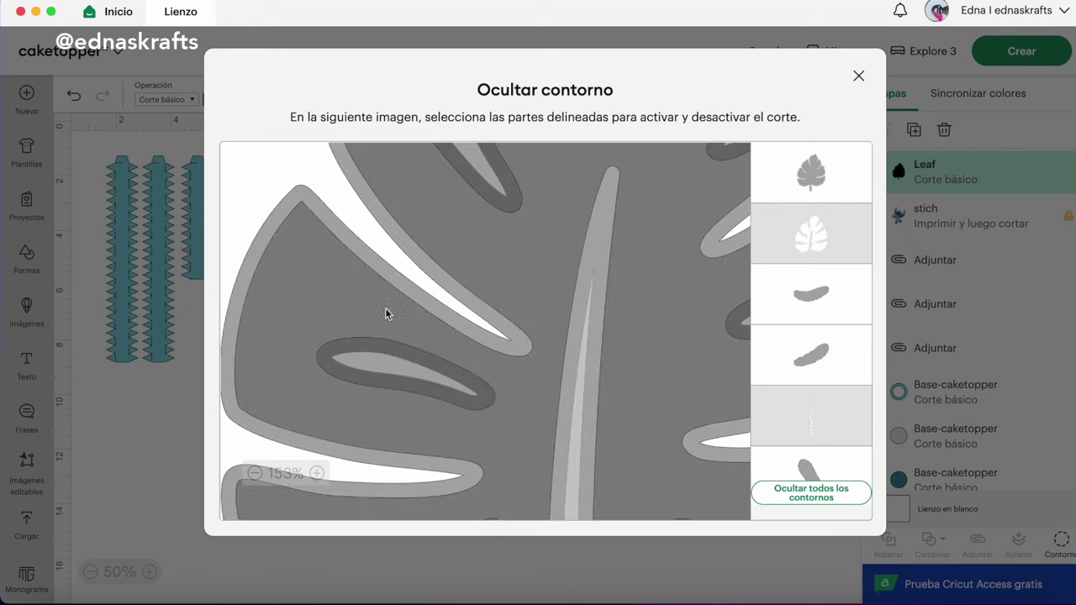
left_click(422, 408)
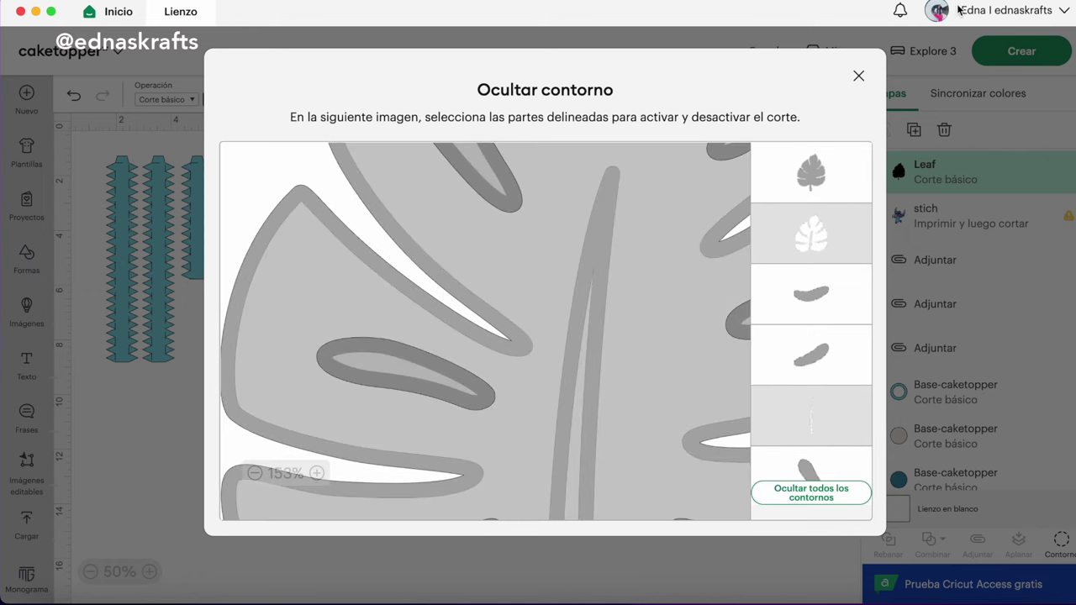
left_click(858, 75)
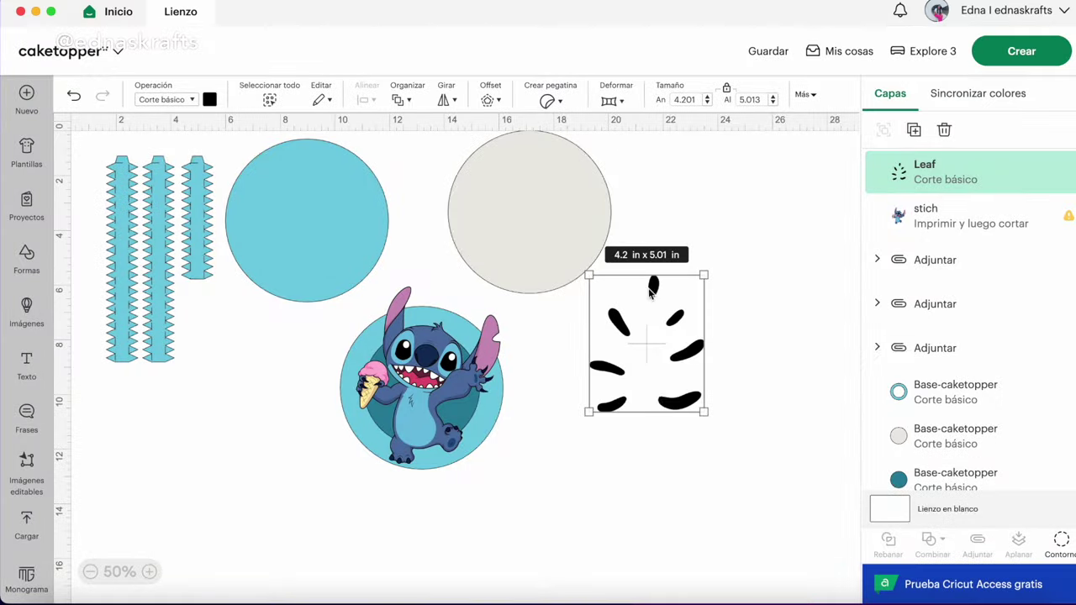
left_click(1061, 542)
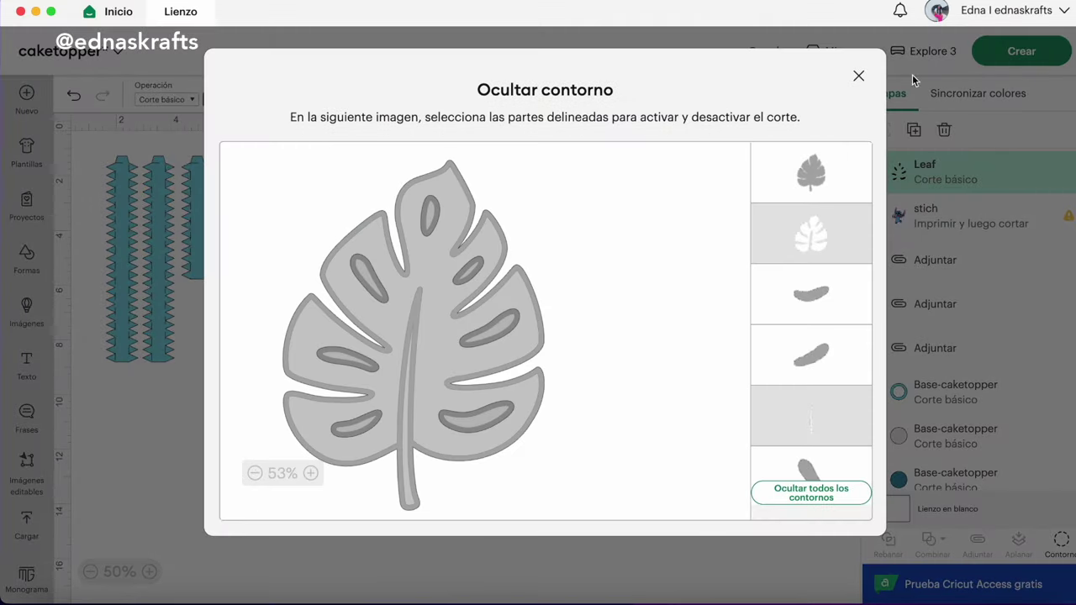
left_click(858, 75)
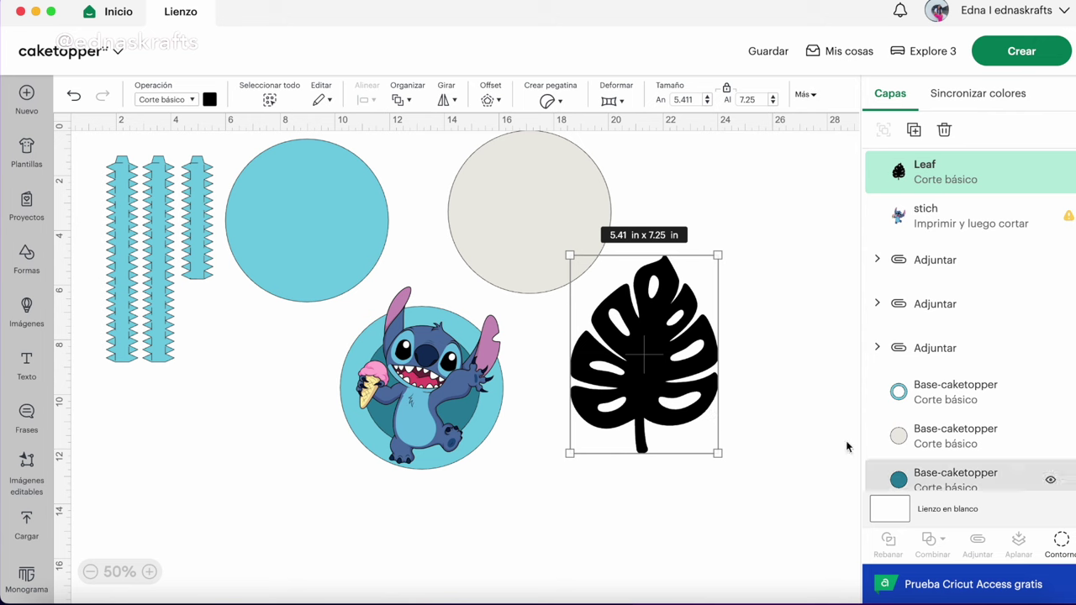
Step: Move the leaf next to the Stitch figure and change its material colour from the palette to medium green
left_click_drag(653, 343, 376, 292)
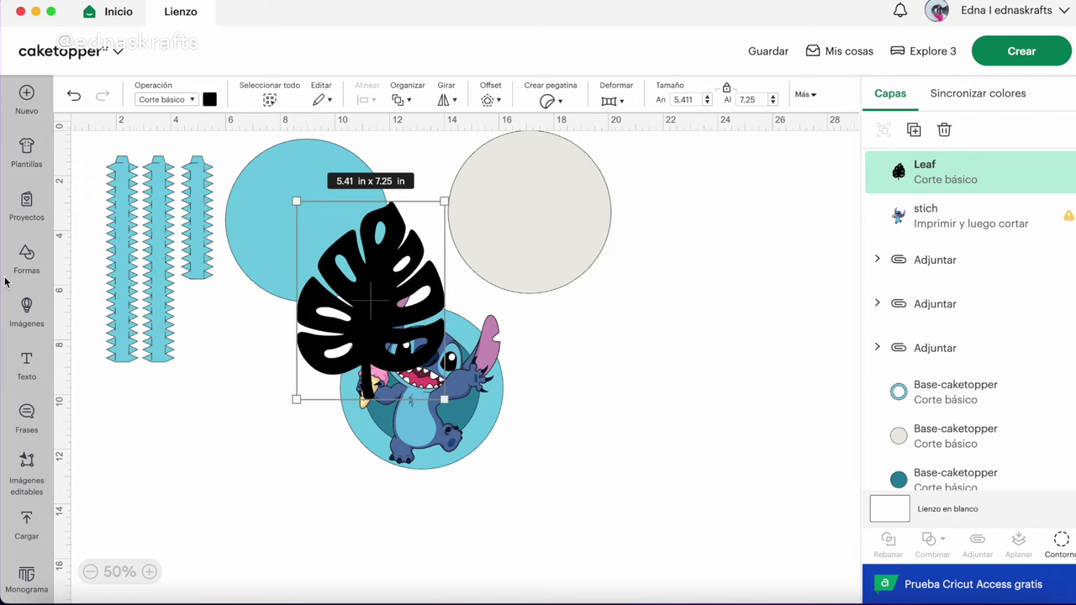
left_click(210, 99)
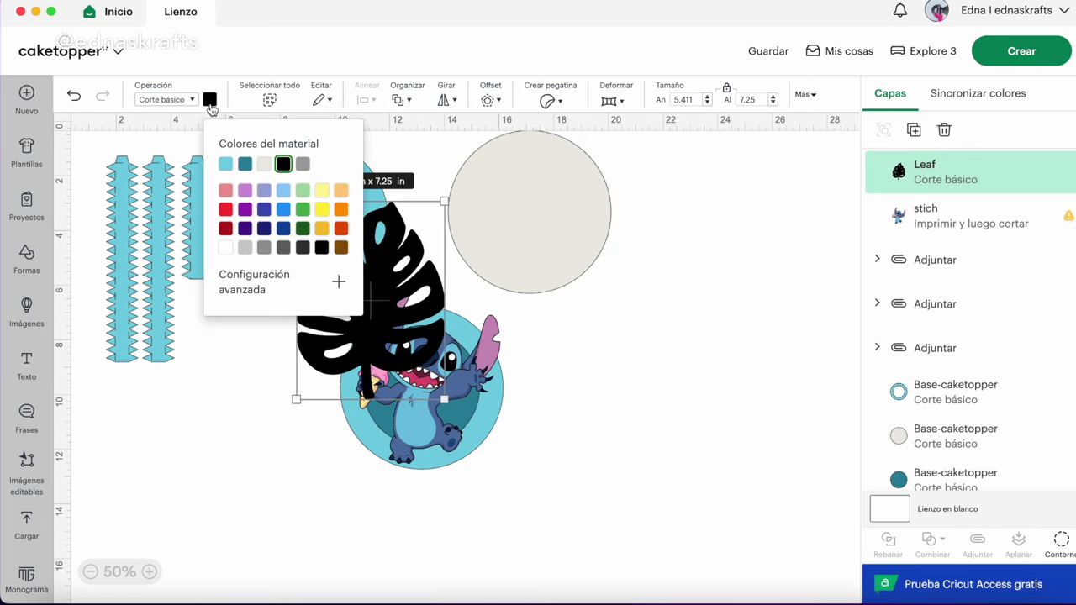
left_click(303, 209)
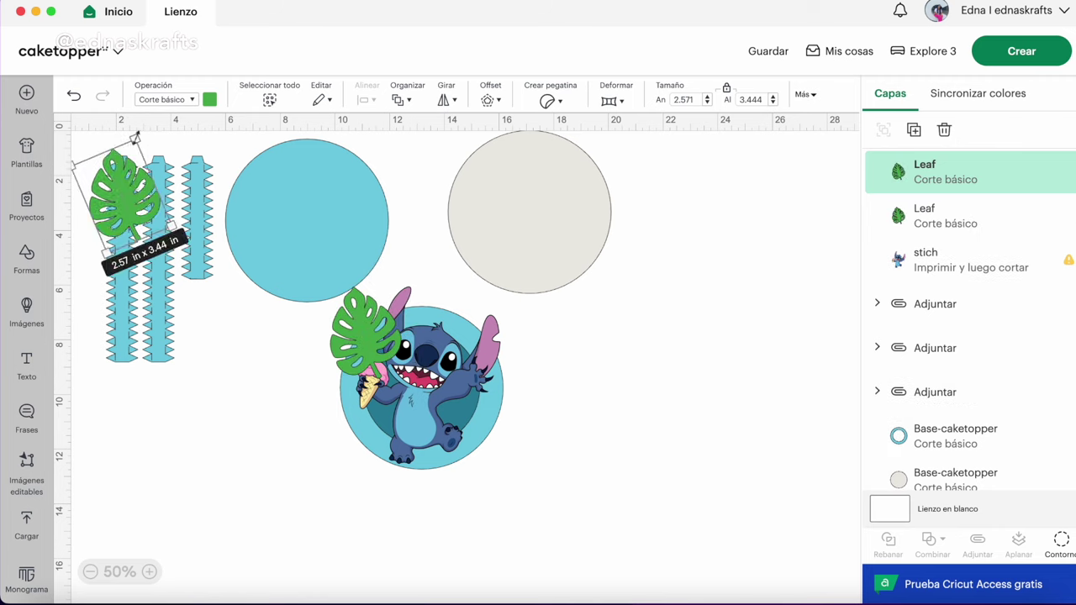
Step: Arrange three small green leaves around the sides of the circular base and bring Stitch in front of them
left_click_drag(496, 383, 353, 394)
left_click(420, 353)
left_click(521, 100)
left_click(431, 100)
left_click(484, 135)
left_click(617, 366)
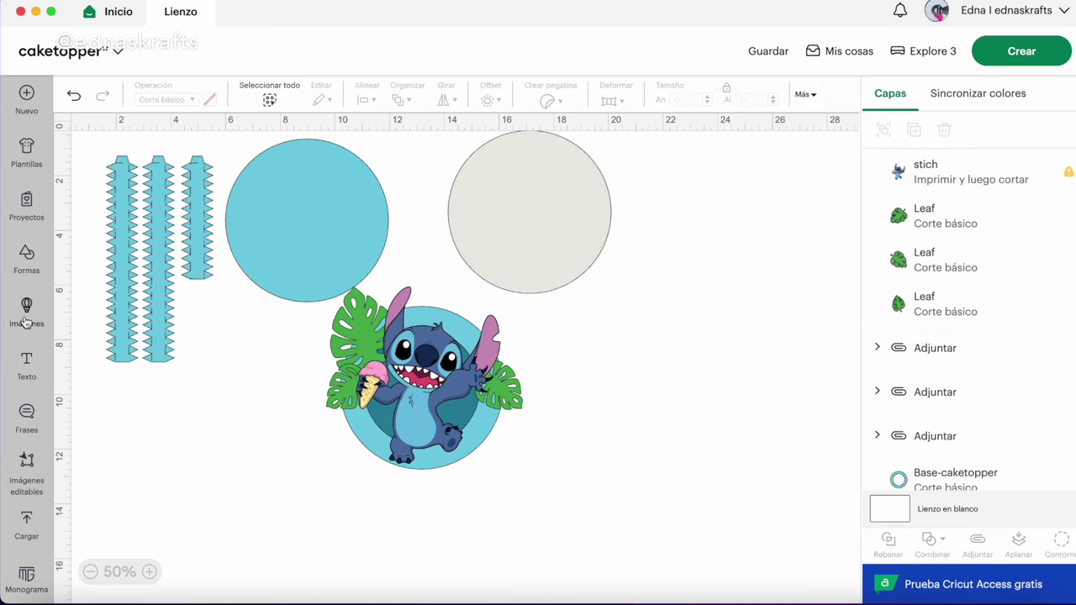
Step: Search the image library for "flowers" and look for flower images to use on the canvas
left_click(26, 311)
left_click(521, 149)
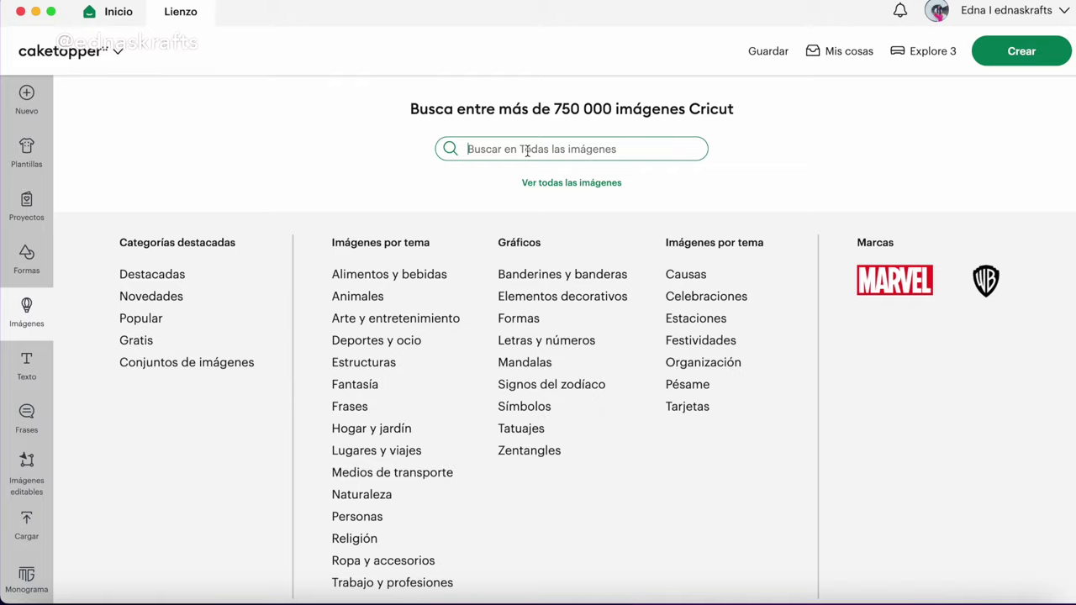
type("flowers")
key("Return")
scroll(924, 296, "down", 3)
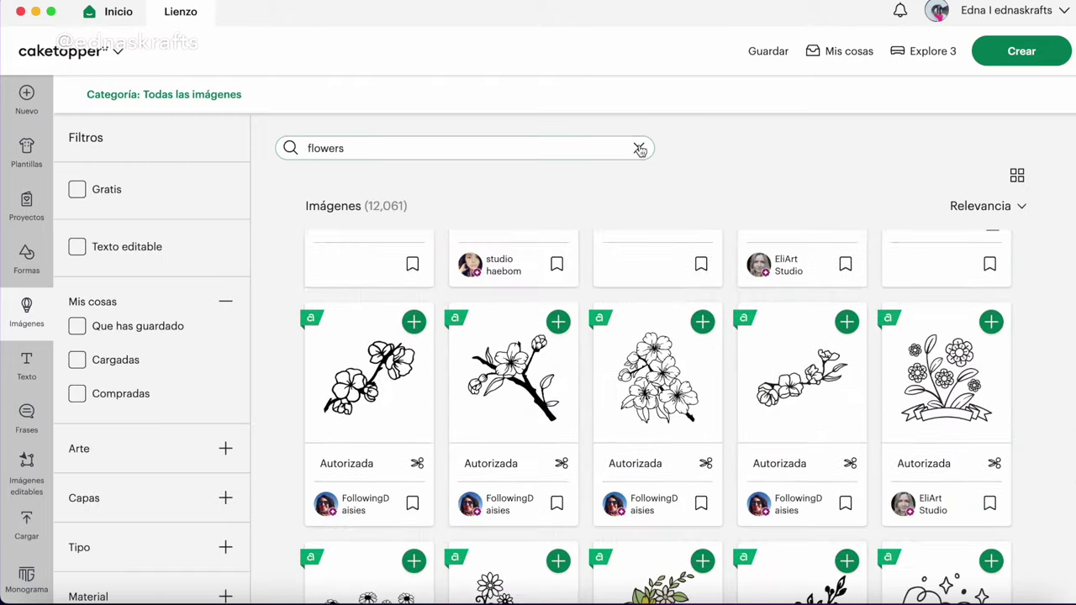
Step: Search the image library for "surf" and add the free crossed surfboards image to the canvas
left_click(639, 148)
type("surf")
key("Return")
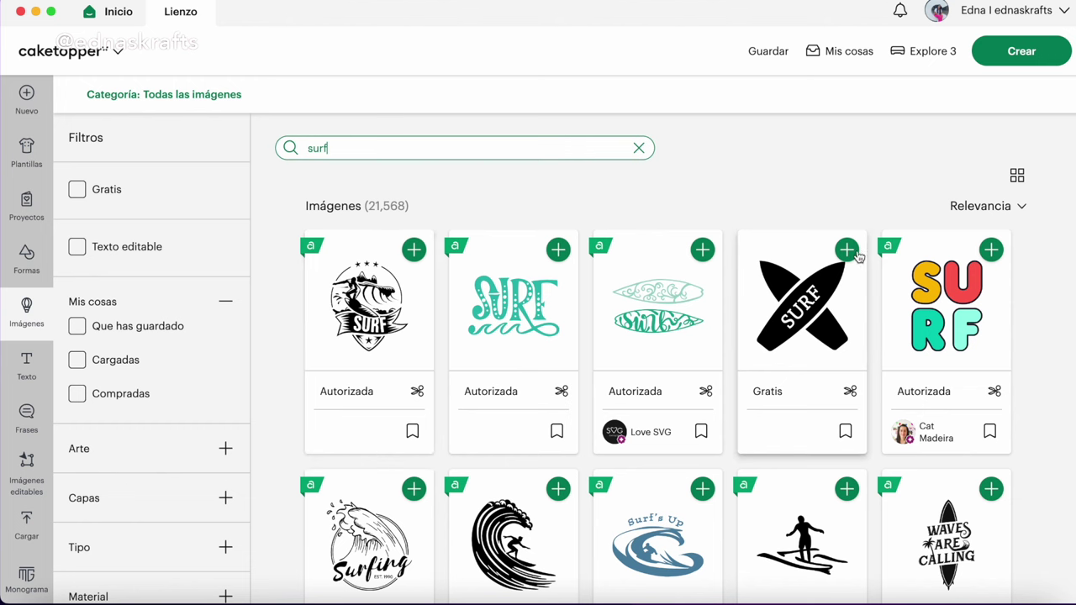
left_click(851, 252)
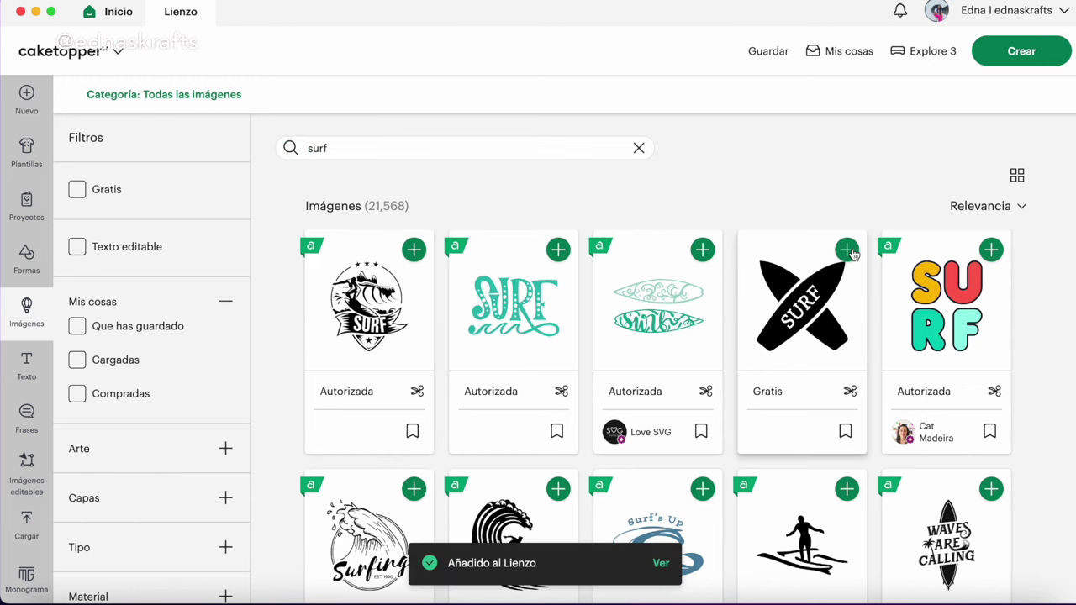
left_click(660, 565)
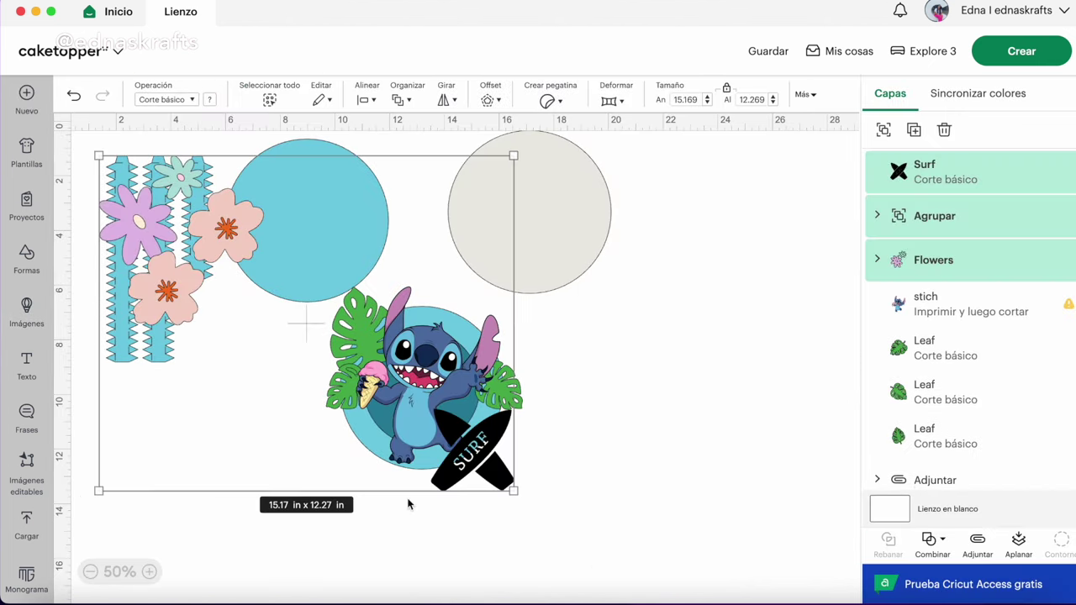
Step: Move the added images away from the cut strips and set the pink flower group in the empty area beside Stitch
left_click_drag(231, 230, 632, 267)
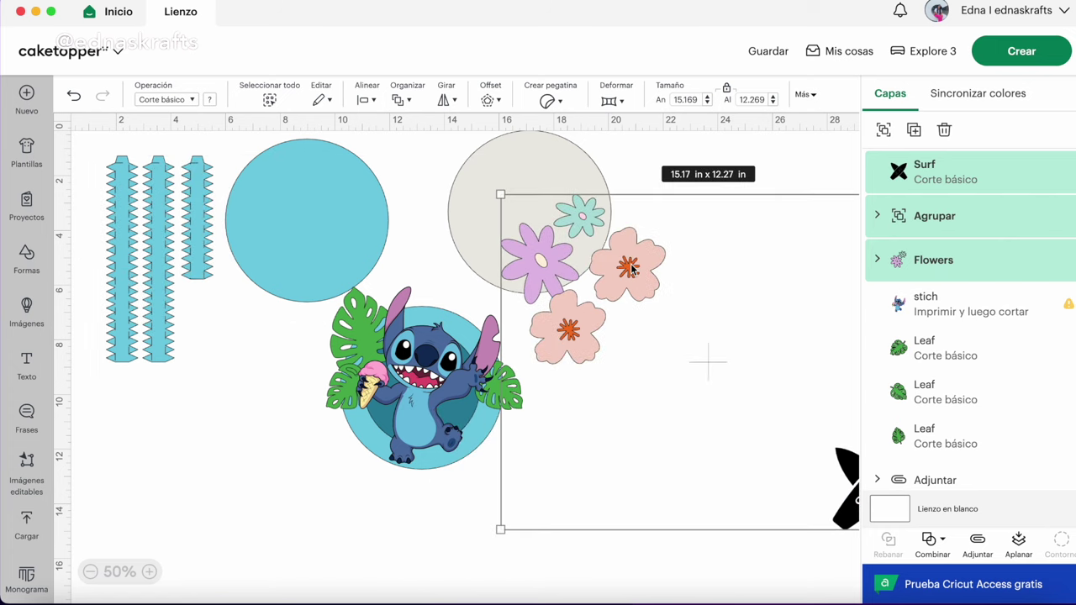
left_click(634, 450)
left_click_drag(557, 250, 410, 385)
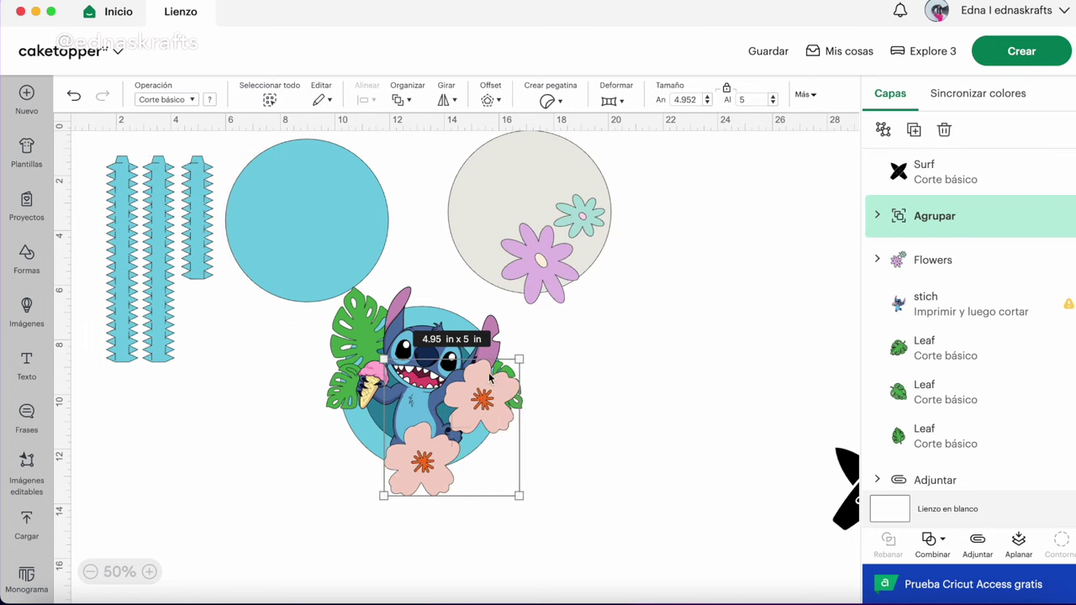
left_click_drag(462, 408, 700, 359)
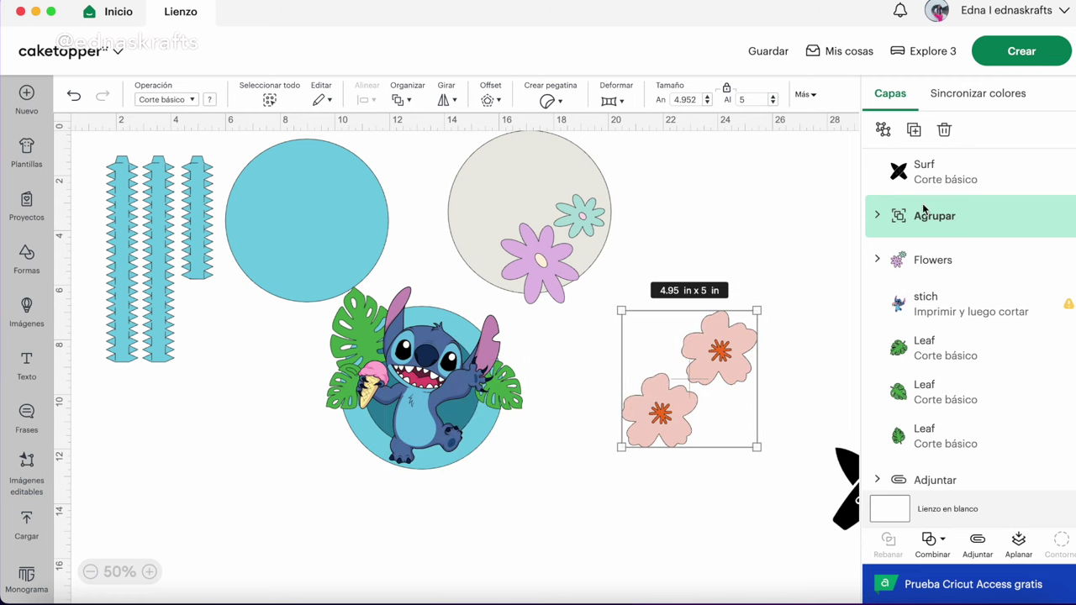
Step: Discard the extra copy of the pink flower group and ungroup the original into two separate flowers
left_click(913, 130)
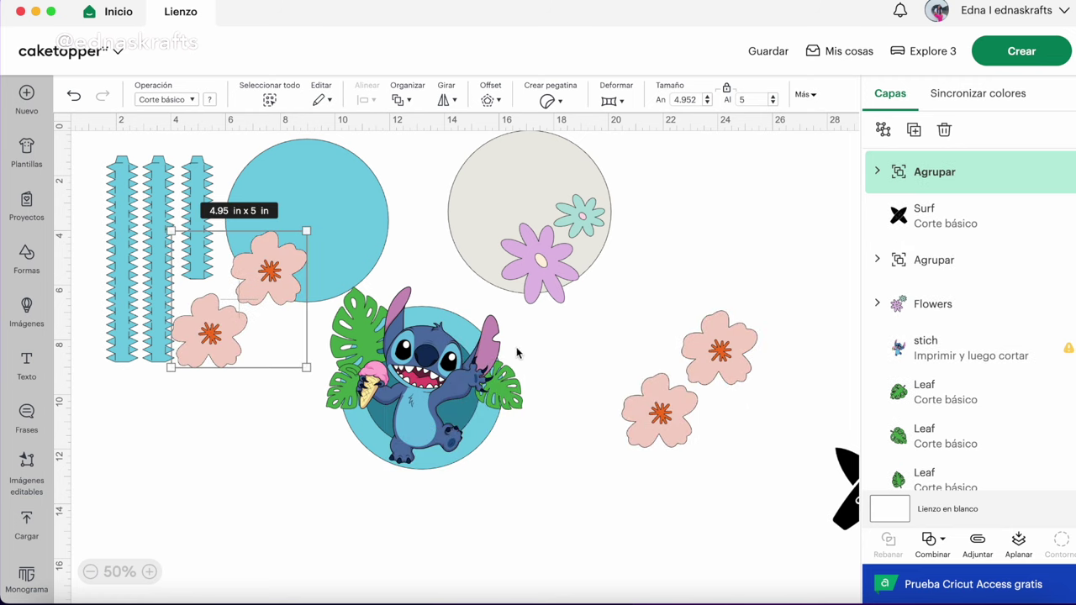
key("Delete")
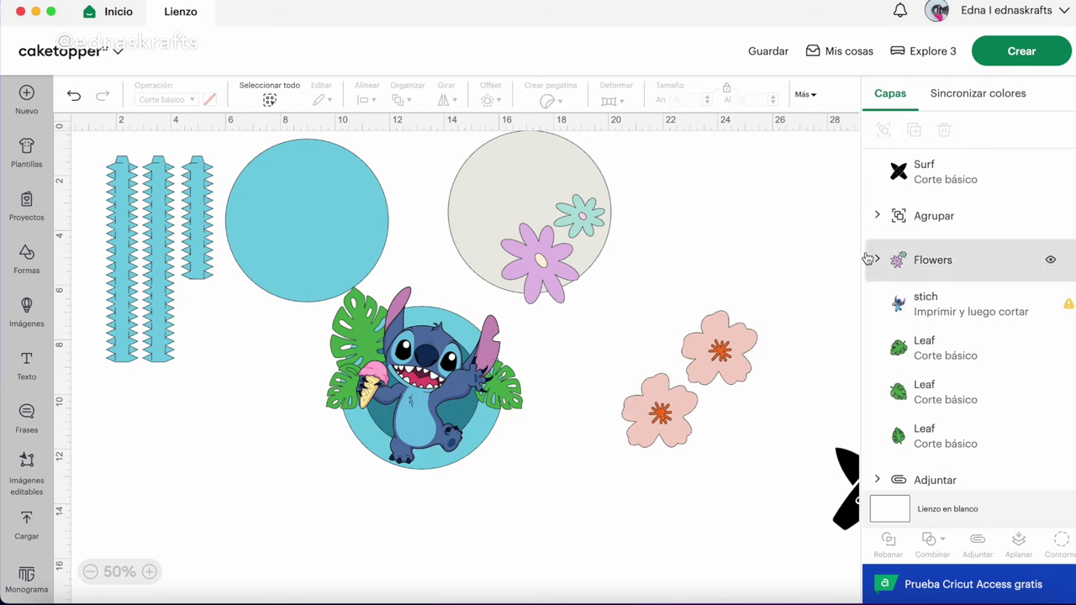
left_click(733, 366)
left_click(891, 126)
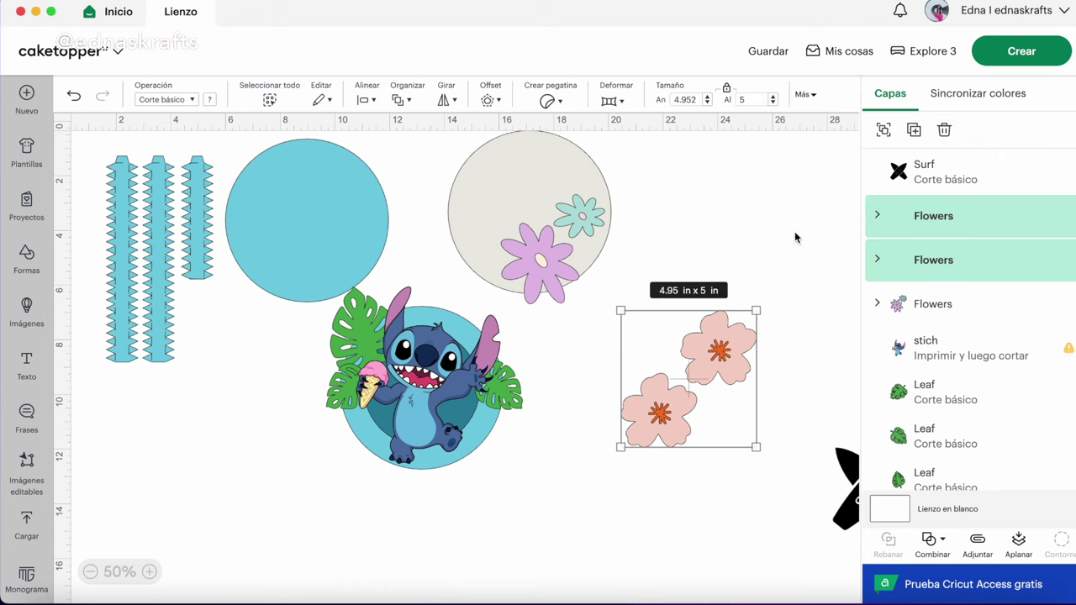
left_click(790, 267)
Step: Place one pink flower over the upper-left leaf and the other, shrunk to about 1.6 in, at Stitch's lower right
left_click(706, 340)
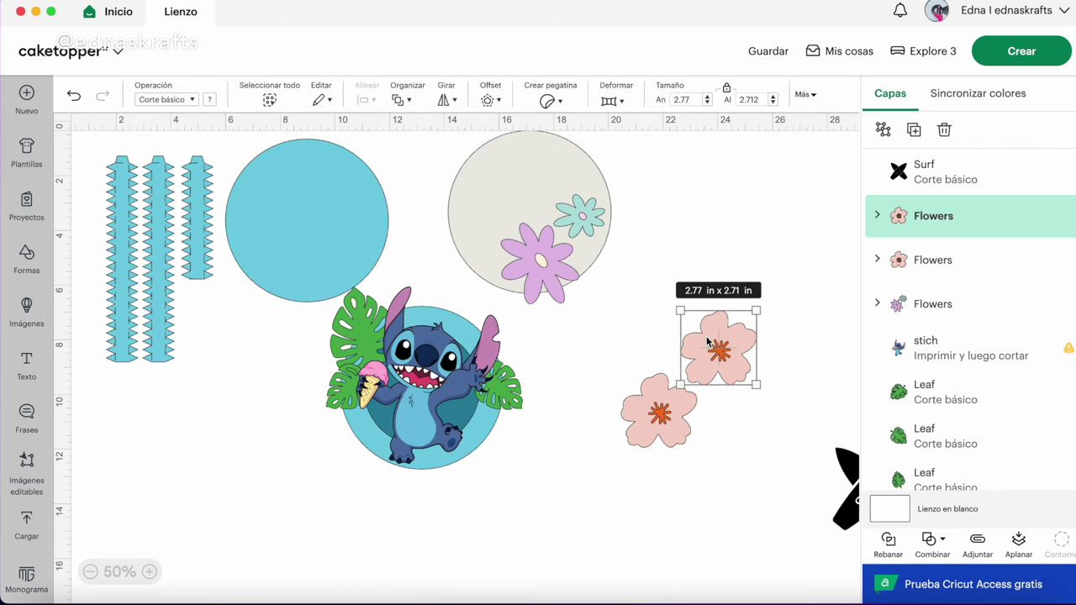
left_click_drag(734, 348, 359, 347)
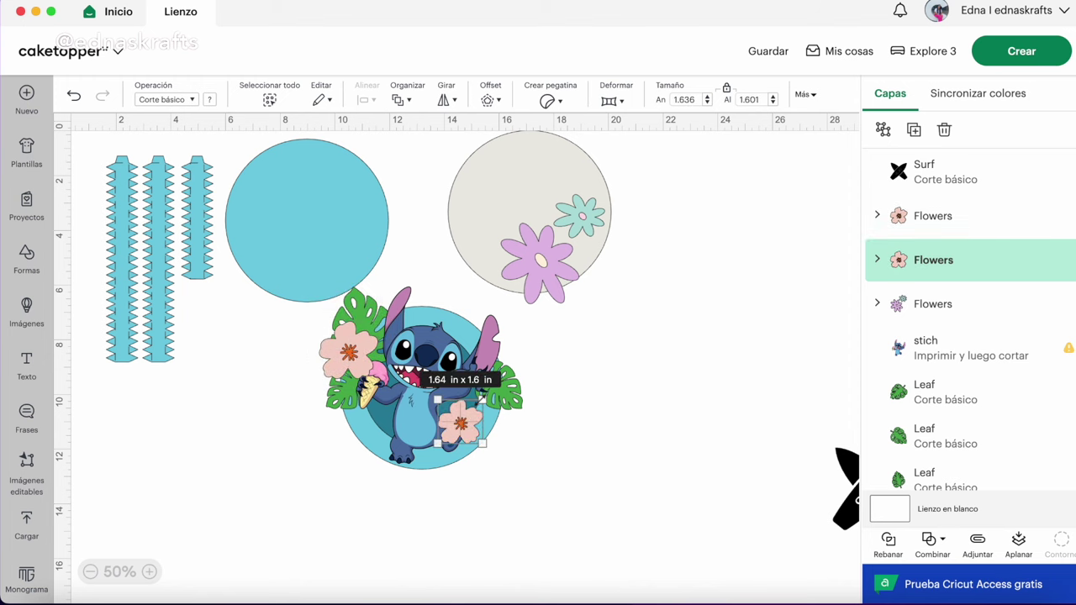
left_click_drag(481, 443, 504, 434)
left_click(514, 428)
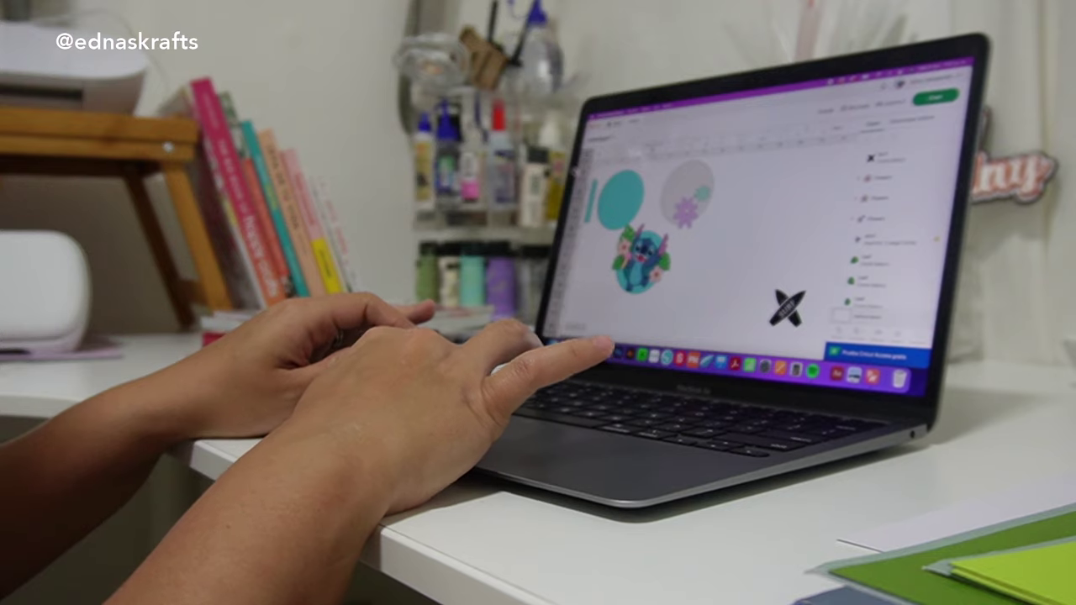
Step: Move the crossed surfboards image closer to the Stitch design and hide all its contours, leaving one plain board
left_click(754, 497)
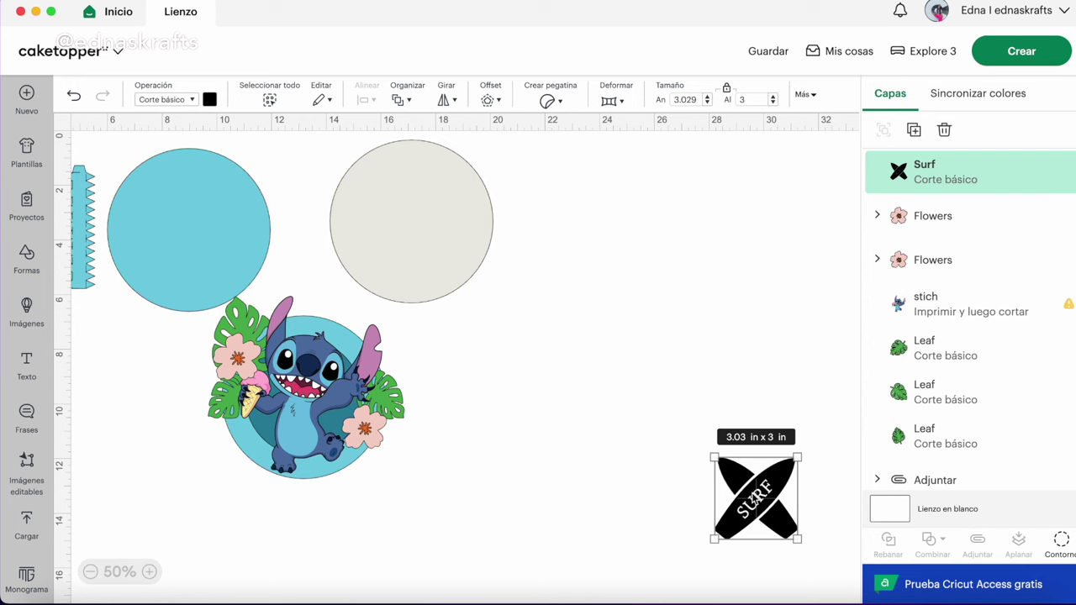
left_click_drag(751, 494, 534, 362)
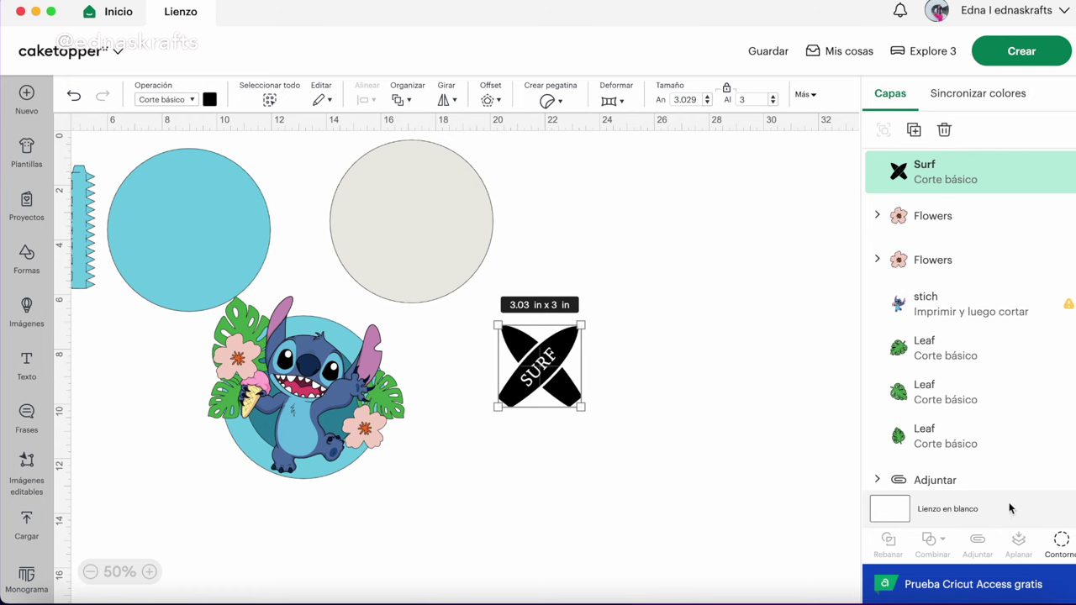
left_click(1060, 557)
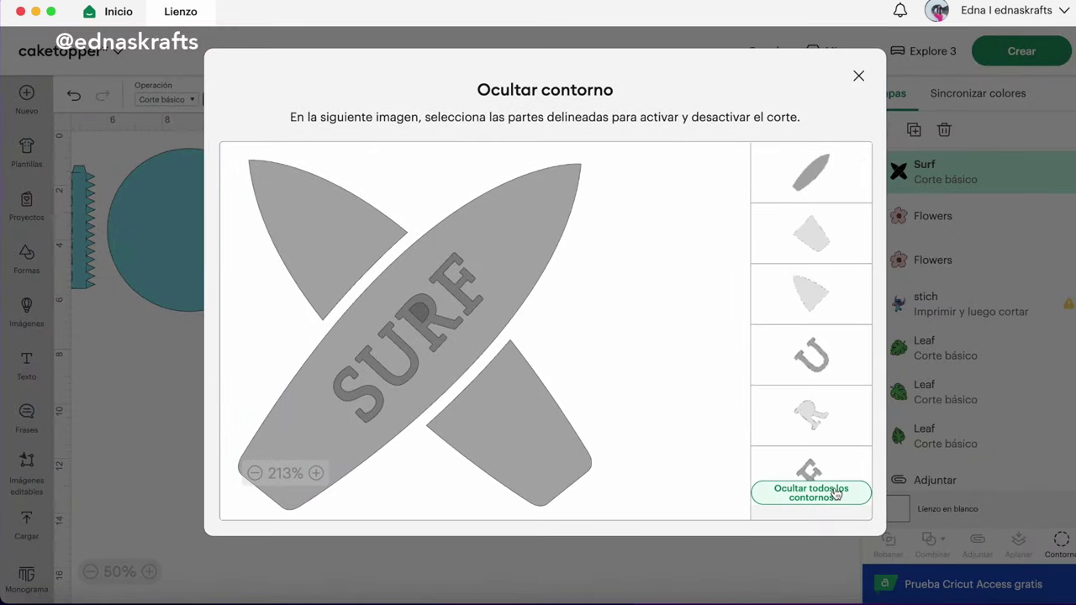
left_click(835, 494)
left_click(858, 75)
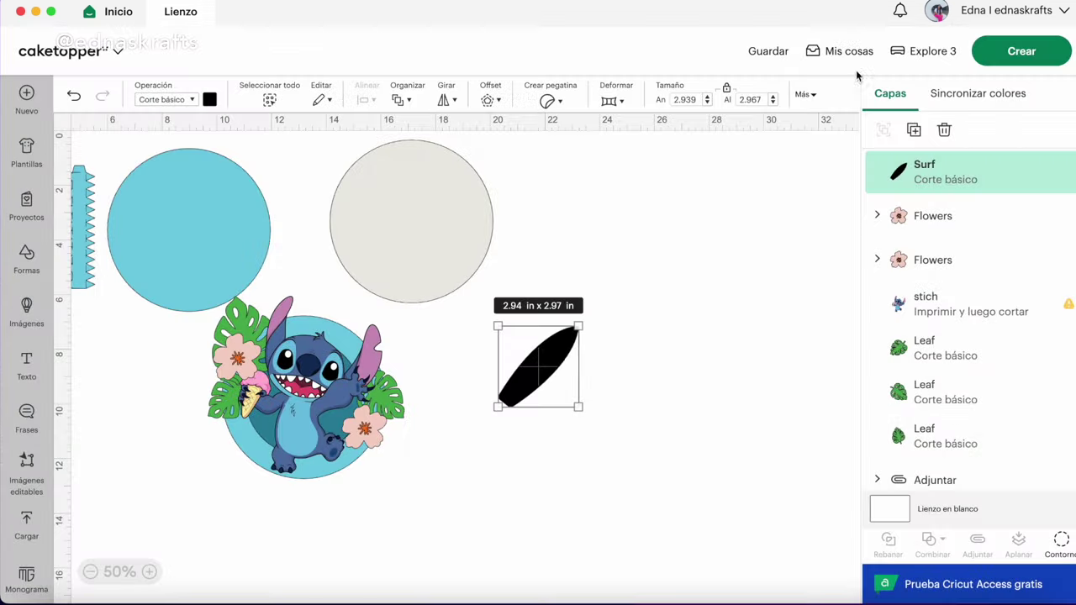
Step: Rotate the black surfboard to a steeper angle and move it onto the Stitch figure
left_click_drag(592, 316, 578, 294)
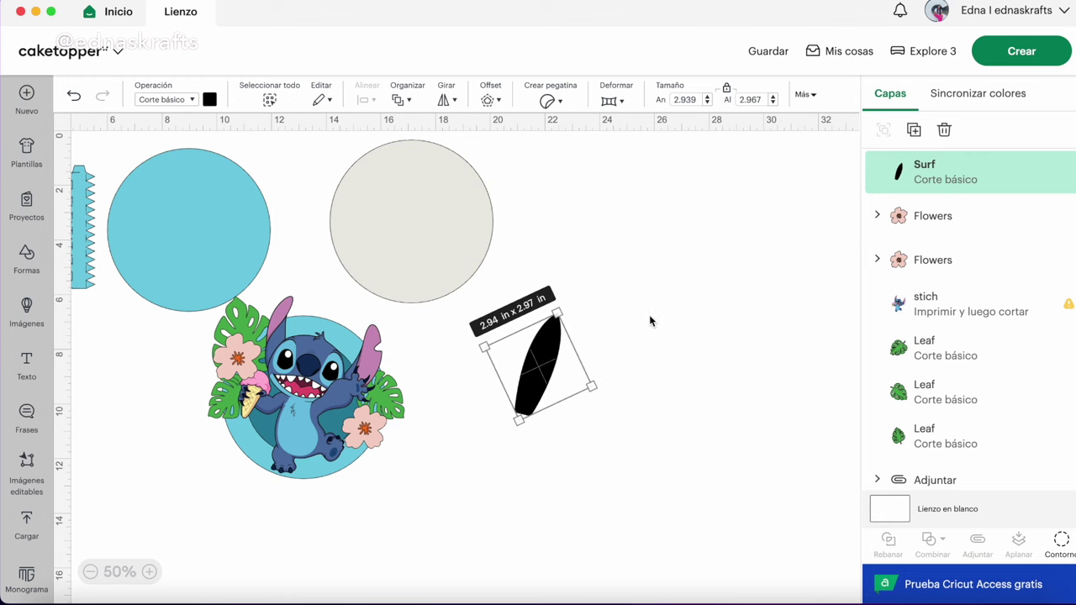
left_click(683, 389)
left_click_drag(542, 372, 286, 416)
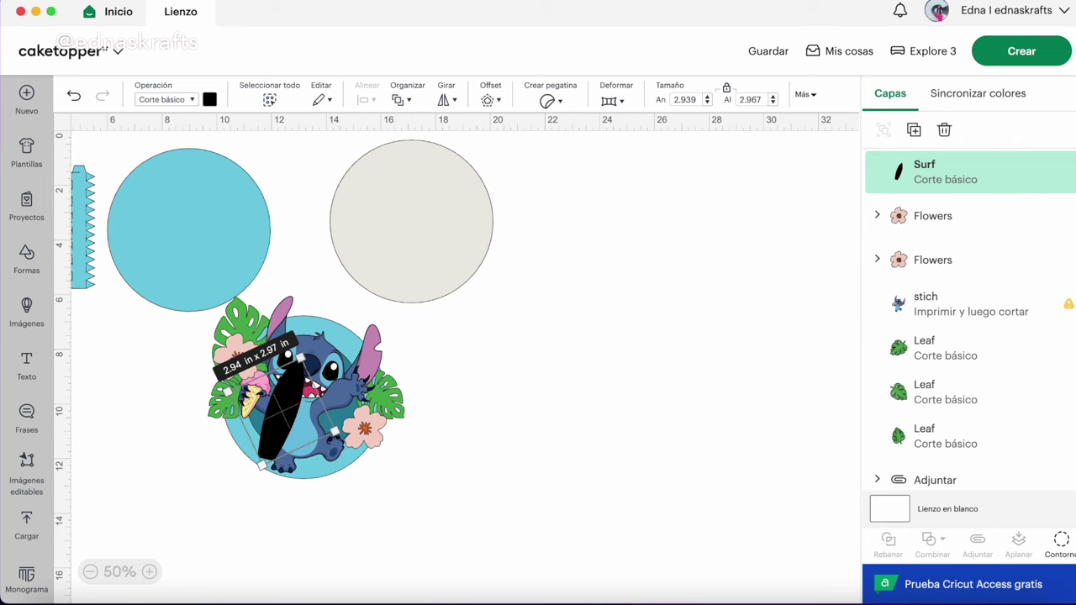
Step: Enlarge the surfboard over Stitch to about 5.39 by 5.45 in and recolor it brown
mouse_move(300, 356)
left_mouse_down()
mouse_move(321, 275)
mouse_move(384, 269)
mouse_move(312, 361)
mouse_move(331, 364)
mouse_move(318, 367)
left_mouse_up()
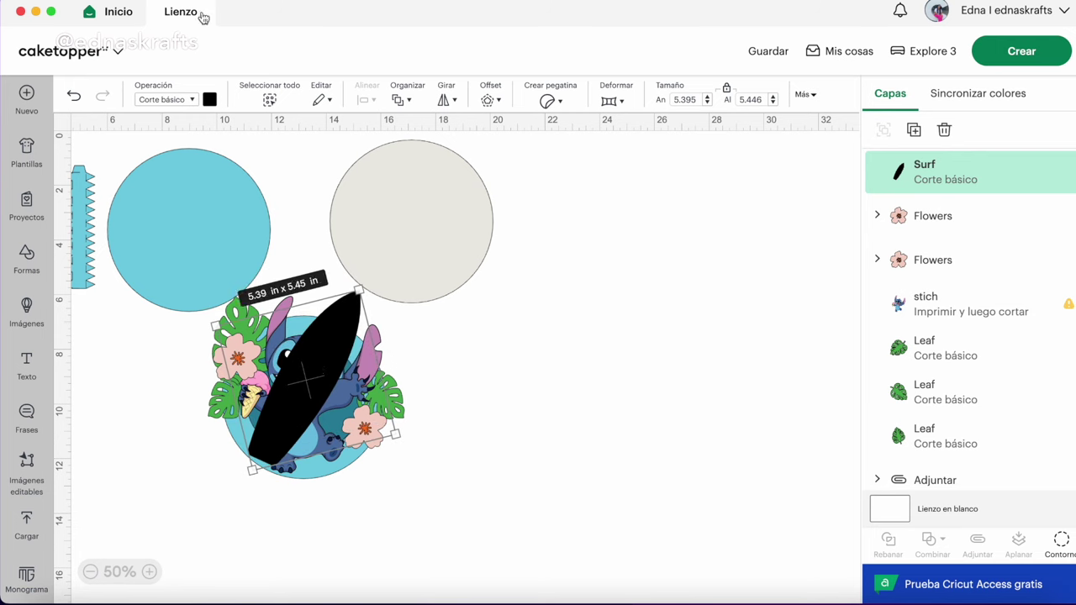
left_click(210, 101)
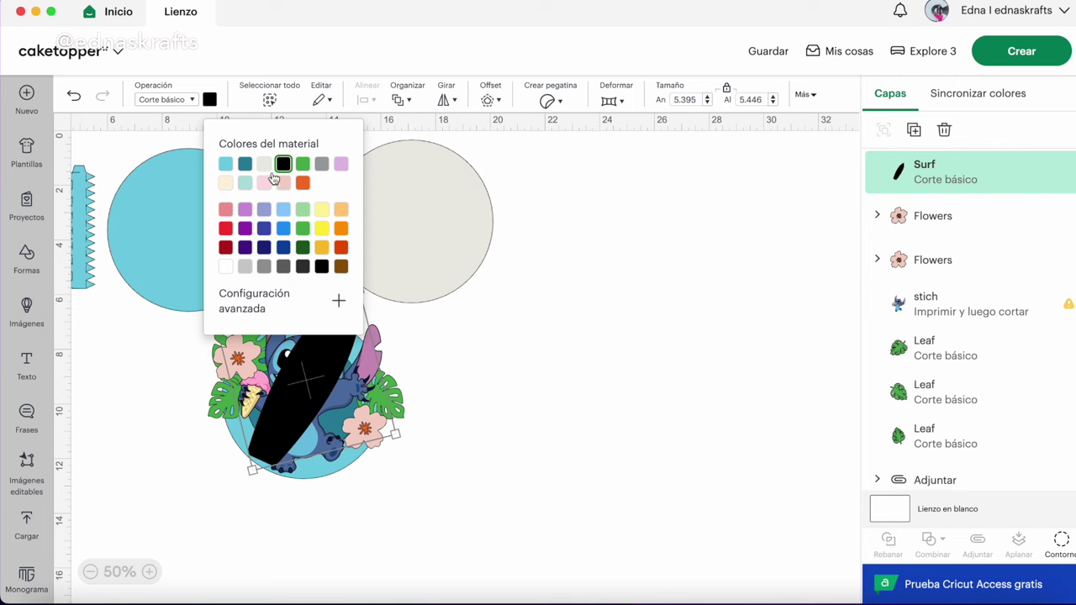
left_click(341, 268)
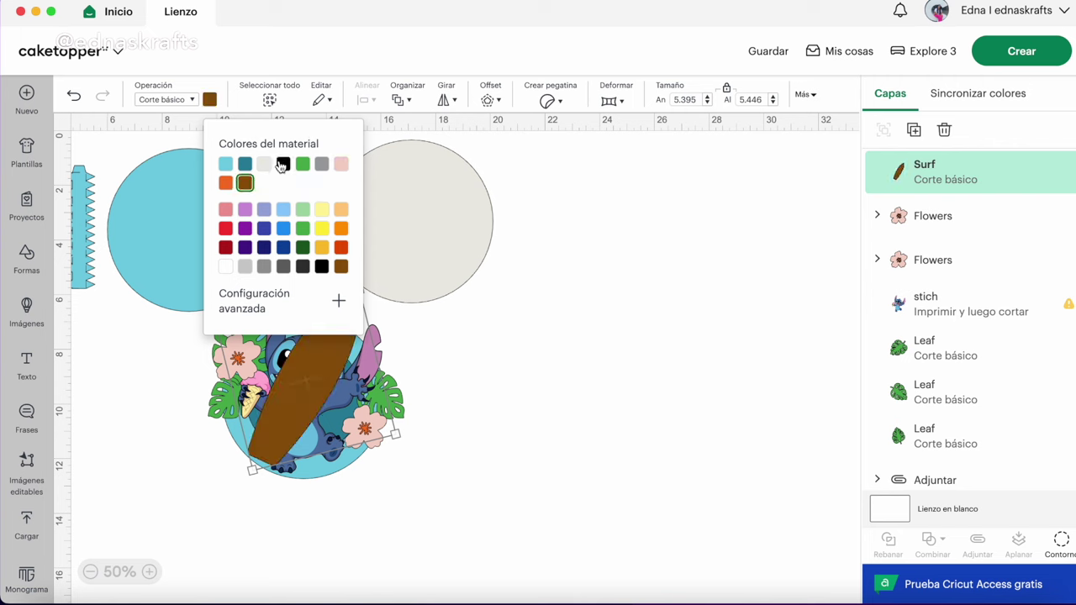
left_click(483, 355)
Step: Move the surfboard layer below the flowers, Stitch and the leaves, just above the attached base
left_click(316, 372)
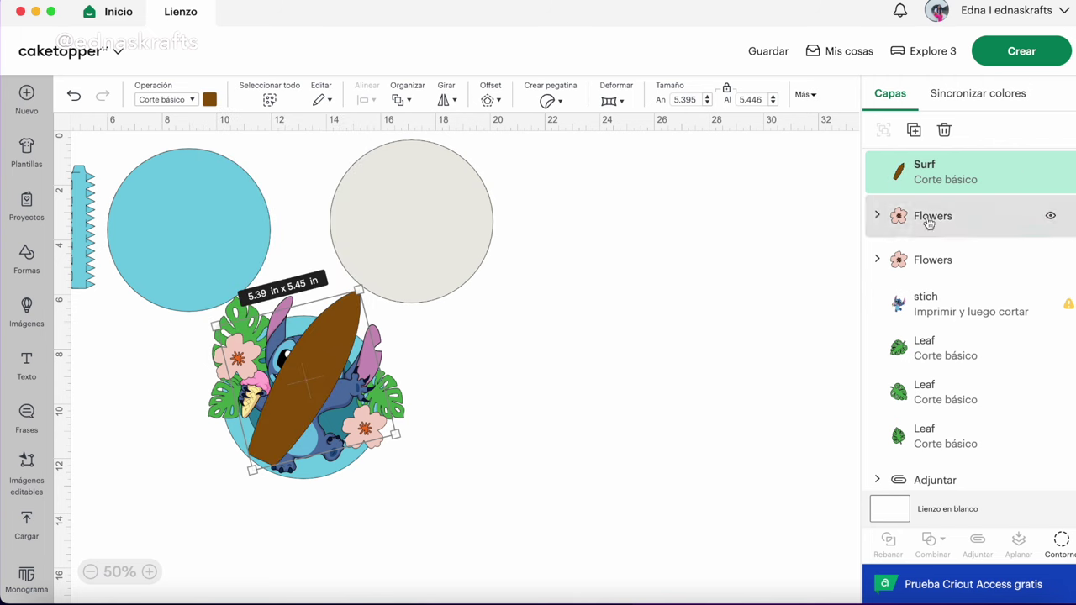
left_click_drag(972, 173, 992, 400)
left_click(562, 381)
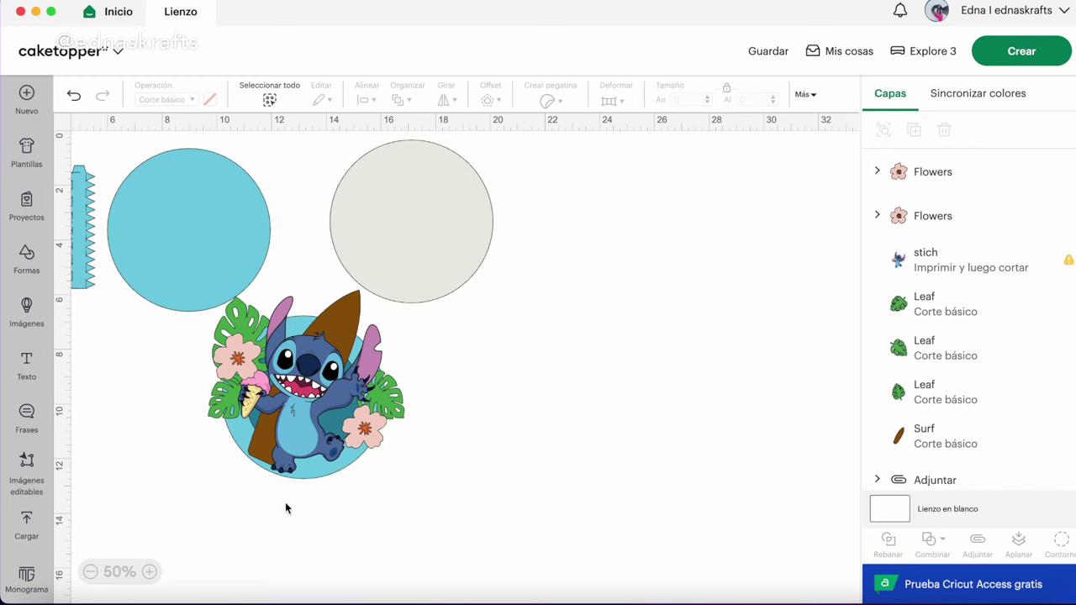
Step: Duplicate the flower at Stitch's lower right and place the copy at his lower left
left_click(372, 428)
left_click(915, 132)
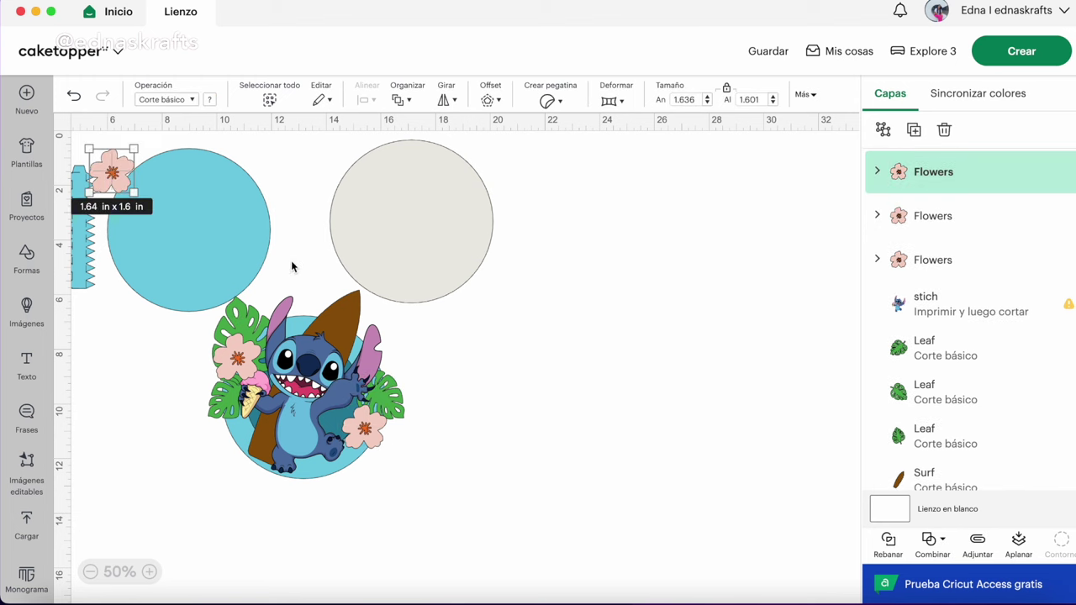
left_click_drag(113, 176, 268, 452)
left_click(541, 430)
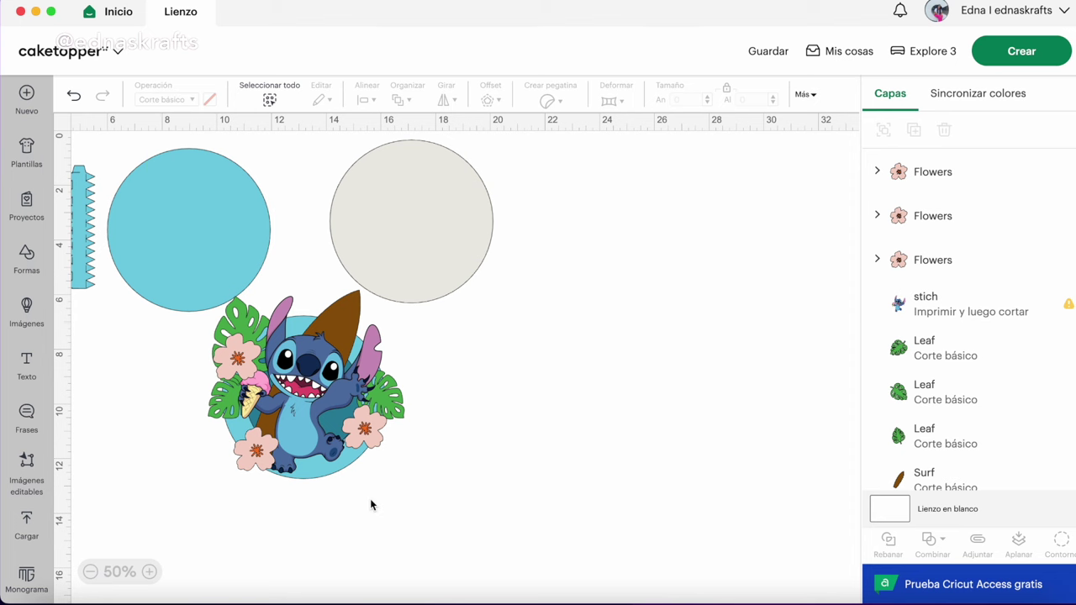
Step: Add the text "FUN" over the lower part of the Stitch design and set its font to Cricut Stretch
left_click(27, 361)
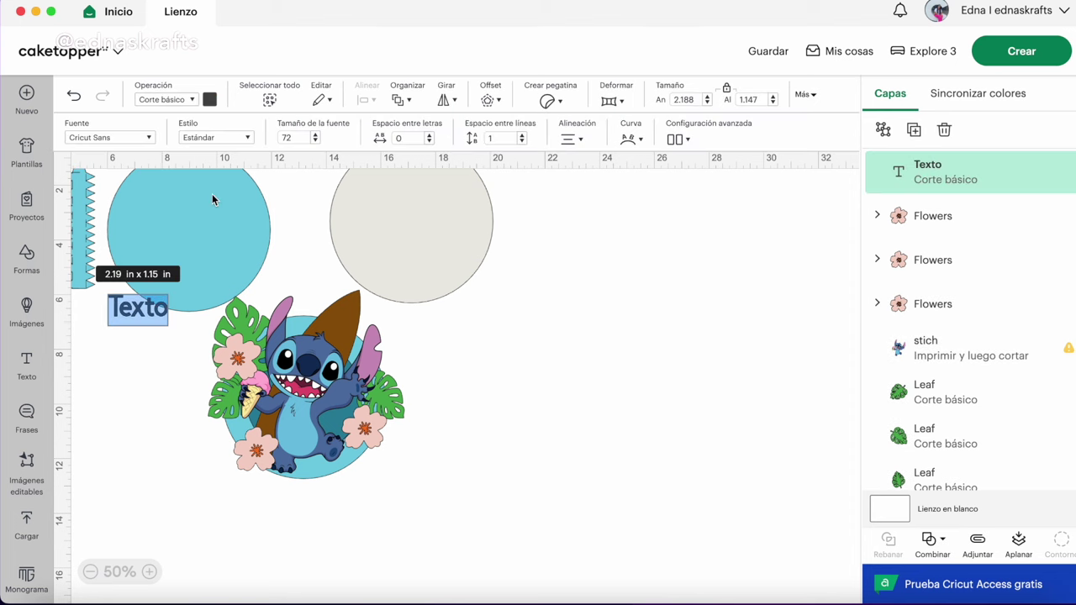
type("FUN")
left_click(140, 366)
left_click_drag(156, 316, 277, 383)
left_click(109, 137)
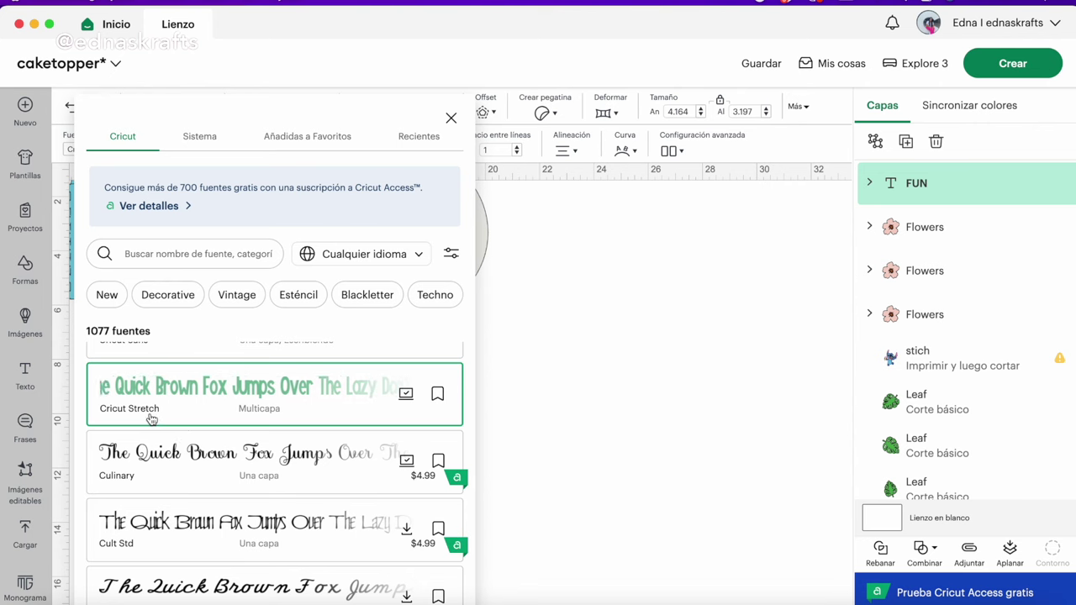
left_click(515, 393)
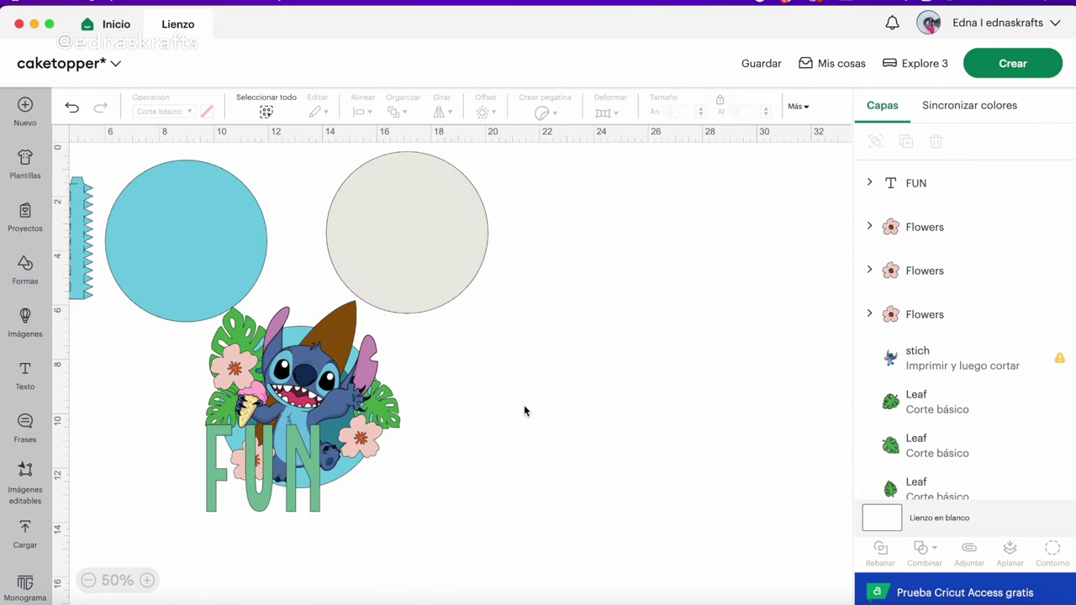
Step: Shift the FUN text sideways over Stitch and shrink it to about 2 by 1.53 in
left_click(311, 469)
left_click_drag(293, 457, 333, 456)
left_click_drag(354, 509, 296, 464)
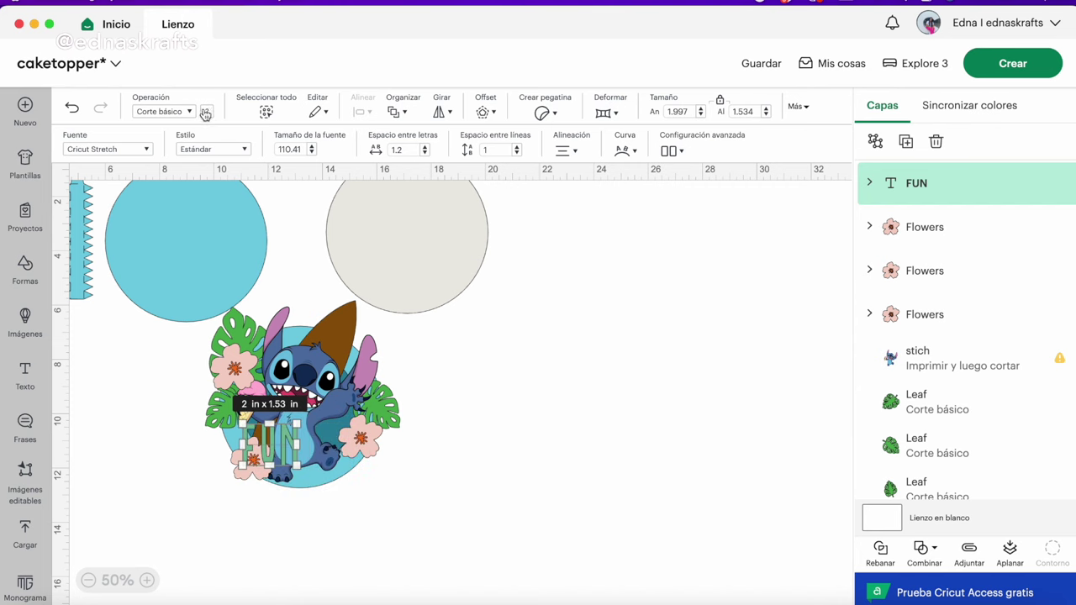
Step: Recolor the FUN text white and move it to the lower edge of the circular base, between the two lower flowers
left_click(205, 112)
left_click(223, 284)
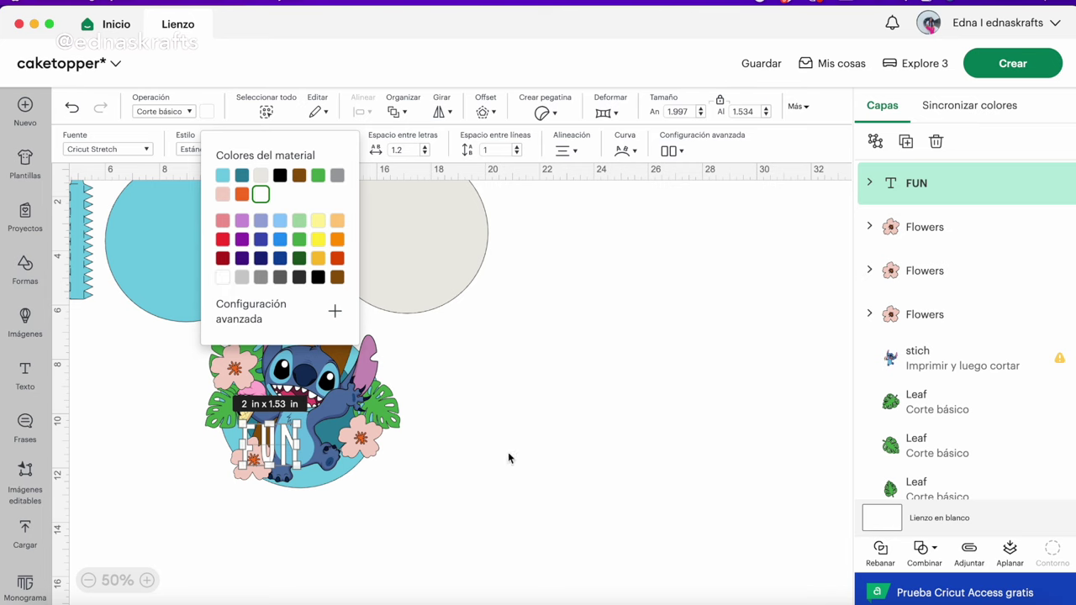
left_click(445, 430)
left_click_drag(275, 446, 305, 473)
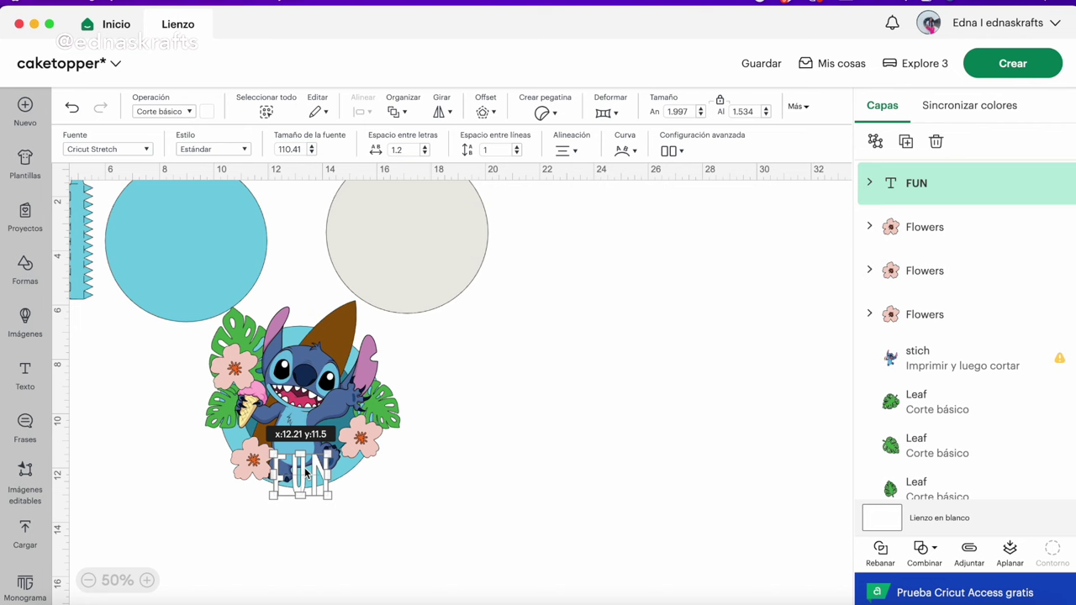
left_click(375, 528)
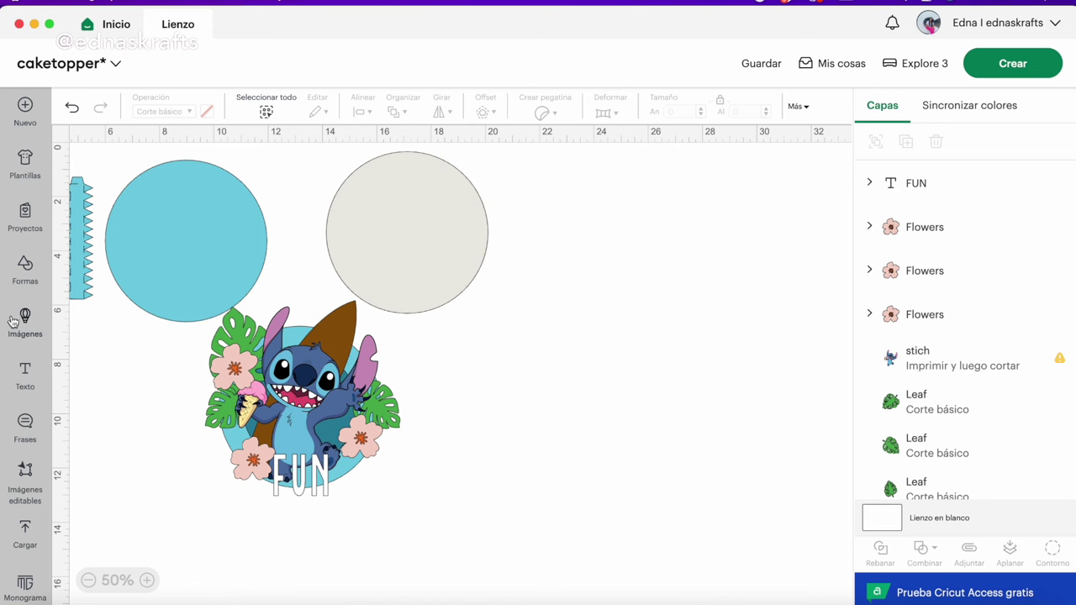
Step: Insert a Swallowtail Banner shape, enlarge it to about 5.72 by 1.67 in and place it over the FUN text
left_click(25, 262)
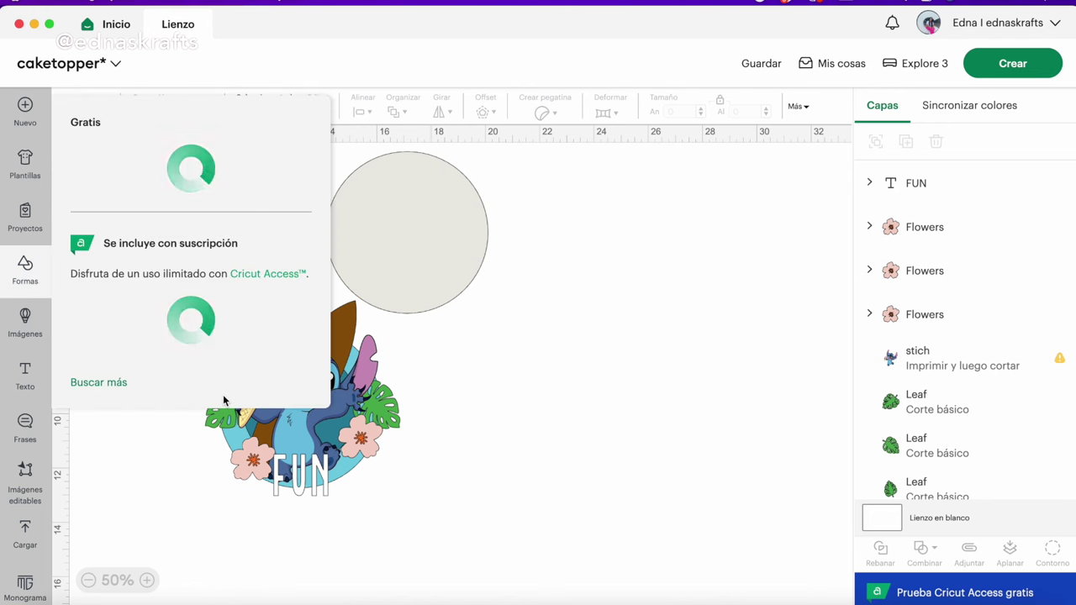
scroll(224, 401, "down", 5)
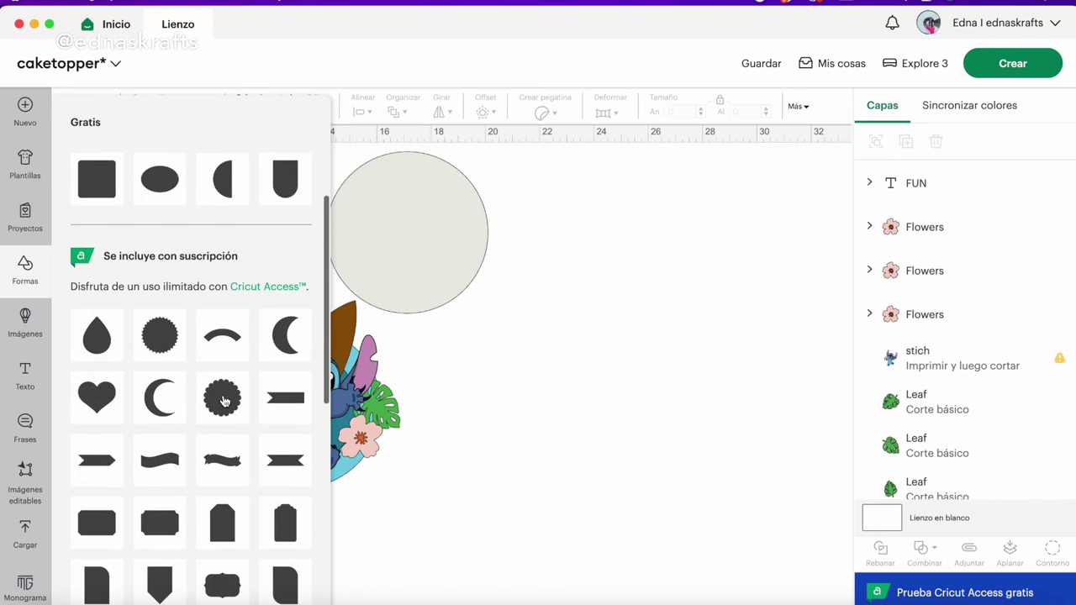
scroll(224, 401, "down", 3)
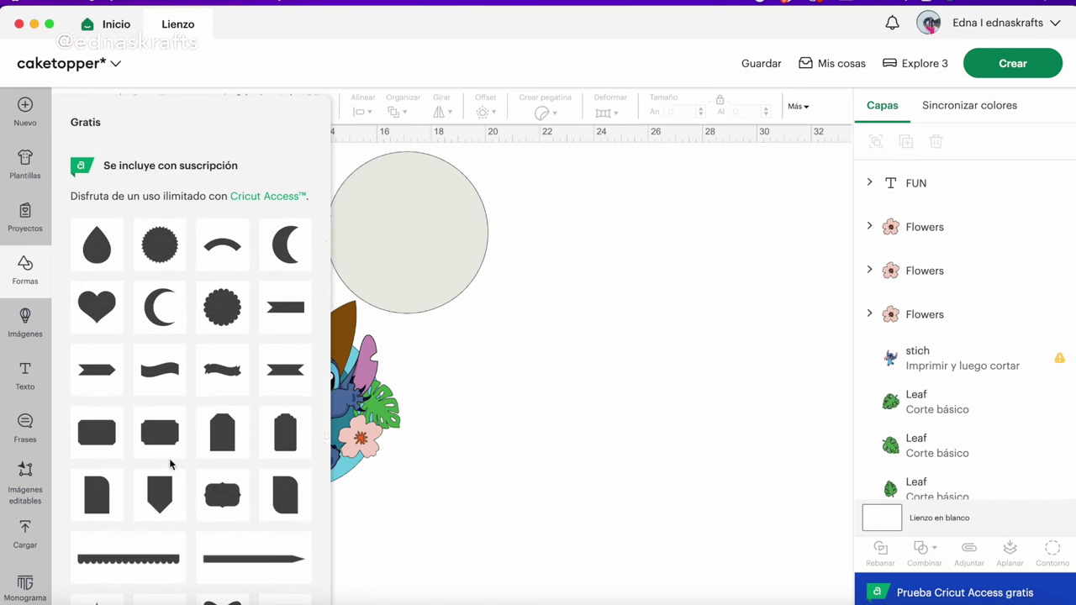
scroll(175, 477, "down", 1)
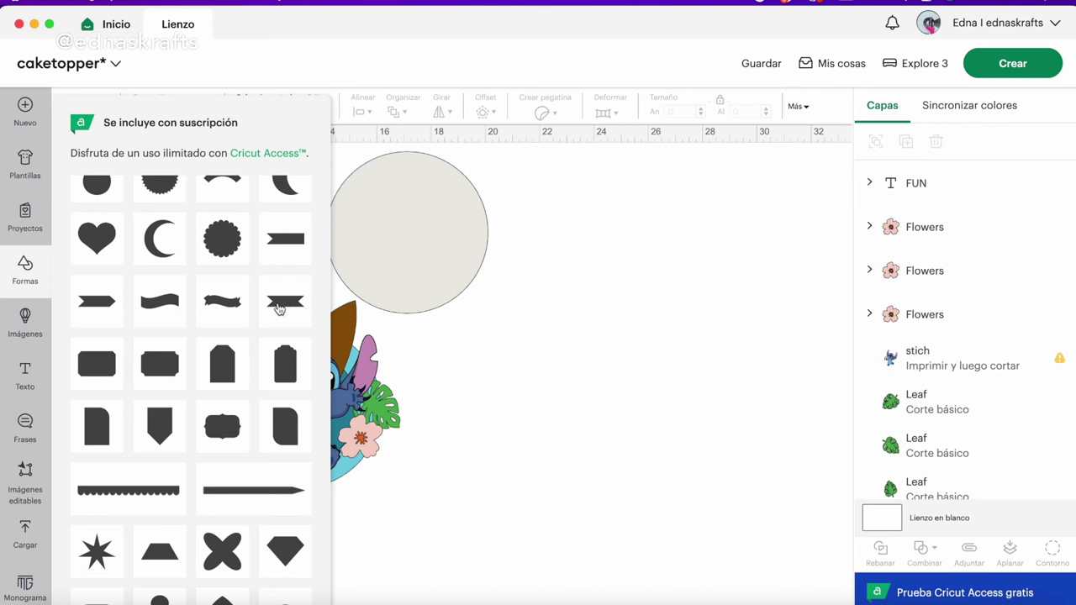
left_click(277, 302)
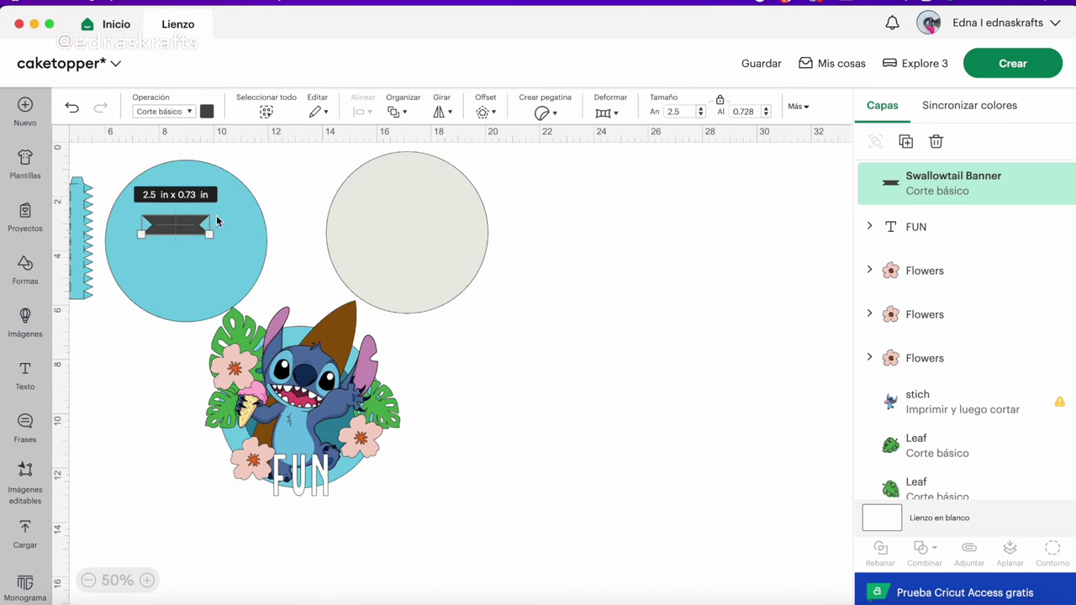
left_click_drag(209, 235, 320, 468)
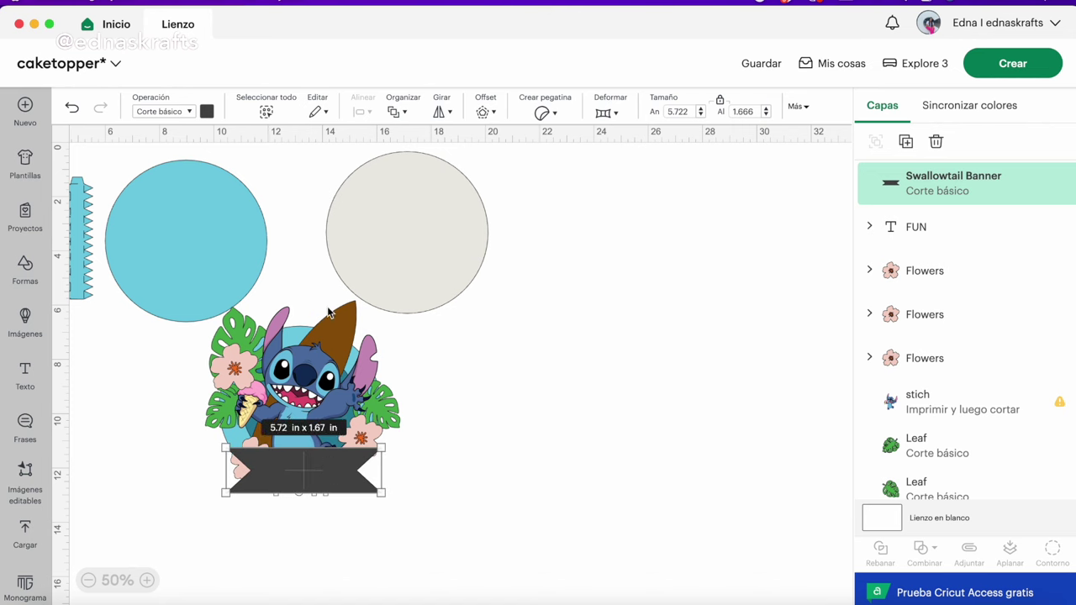
Step: Recolor the banner light grey, shrink it to about 4.58 by 1.33 in and shift it slightly below the FUN text
left_click(206, 112)
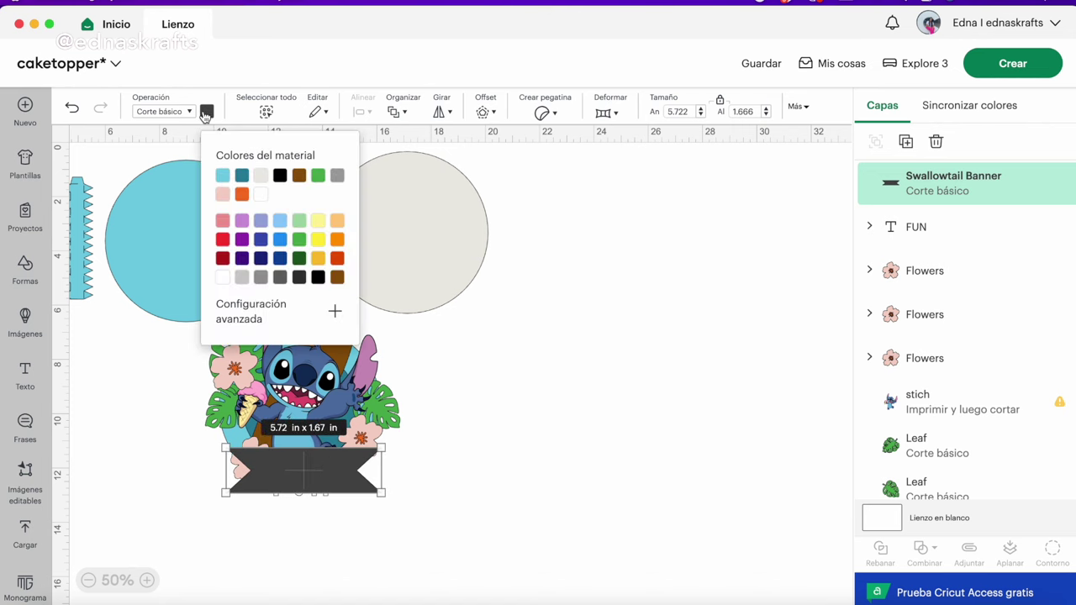
left_click(242, 278)
left_click_drag(382, 447, 352, 456)
left_click(284, 481)
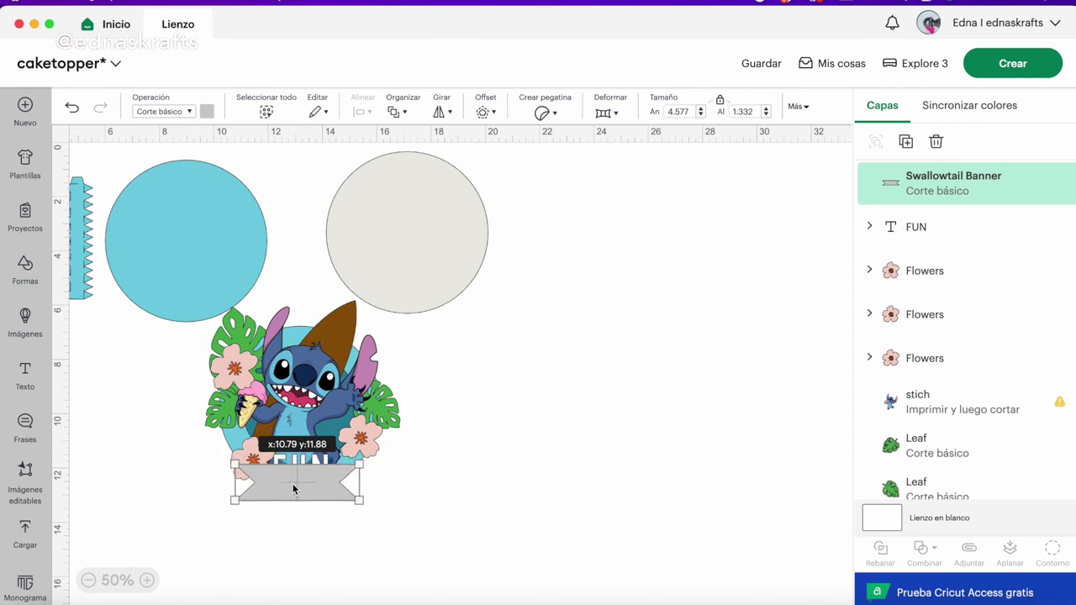